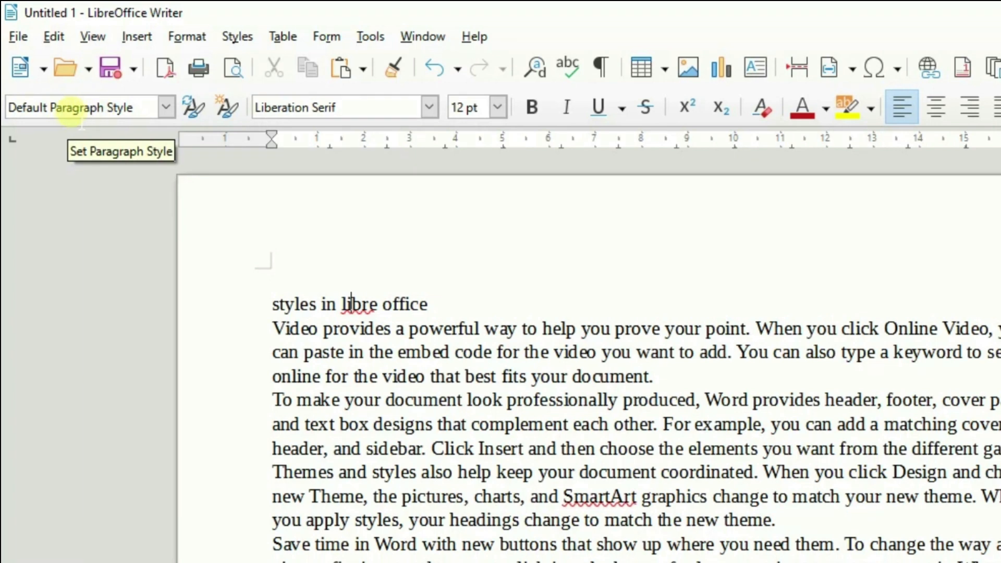
Apply the Heading 1 paragraph style to the "styles in libre office" line and replace it with the Title style.
{"action": "left_click", "coordinate": [167, 107]}
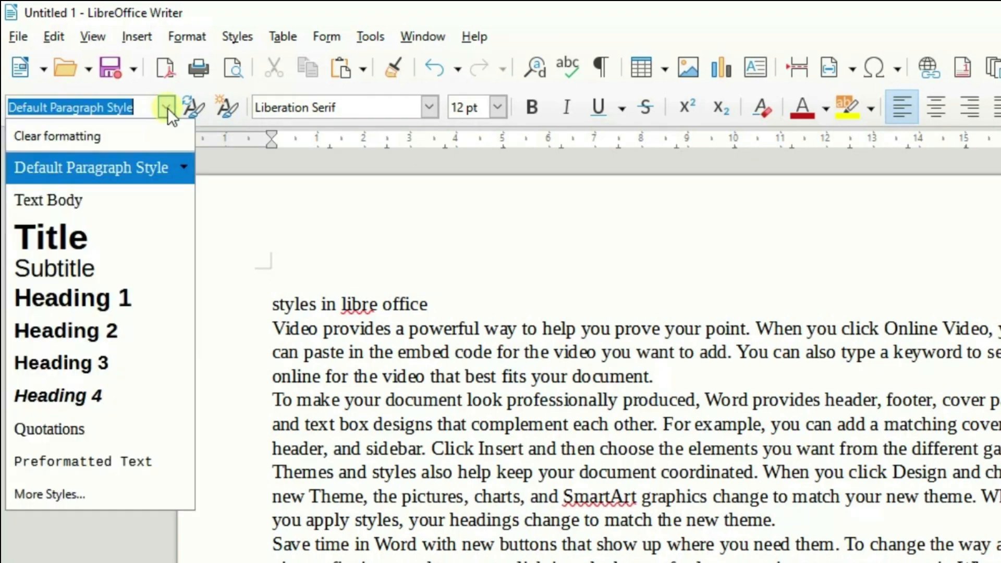
{"action": "left_click", "coordinate": [168, 108]}
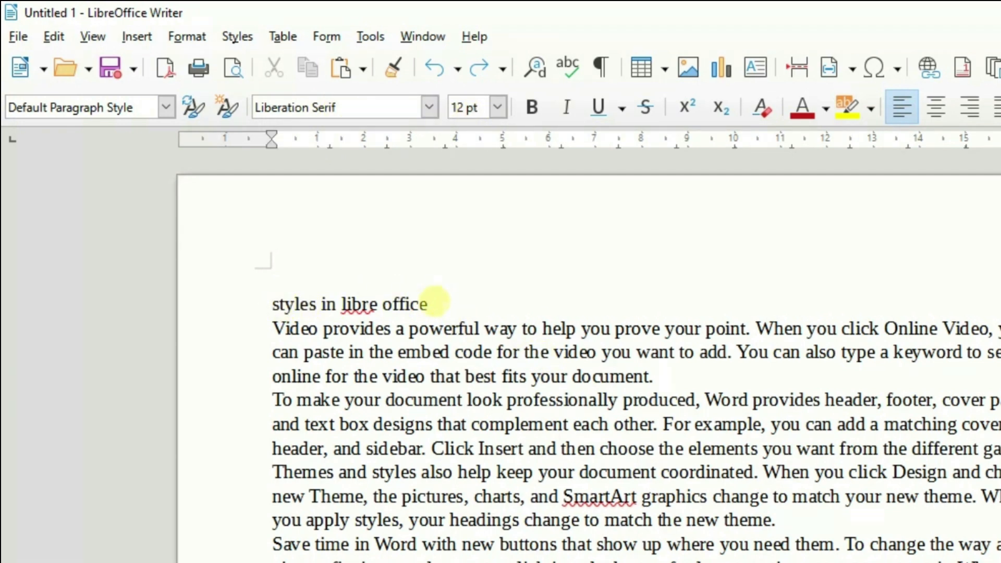
{"action": "left_click_drag", "start_coordinate": [448, 308], "coordinate": [272, 304]}
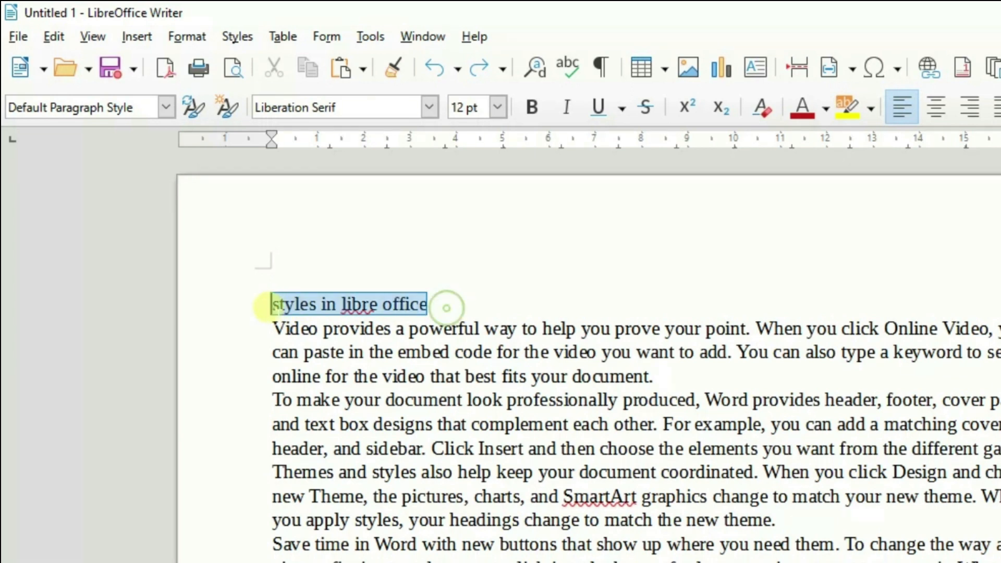
{"action": "left_click", "coordinate": [165, 107]}
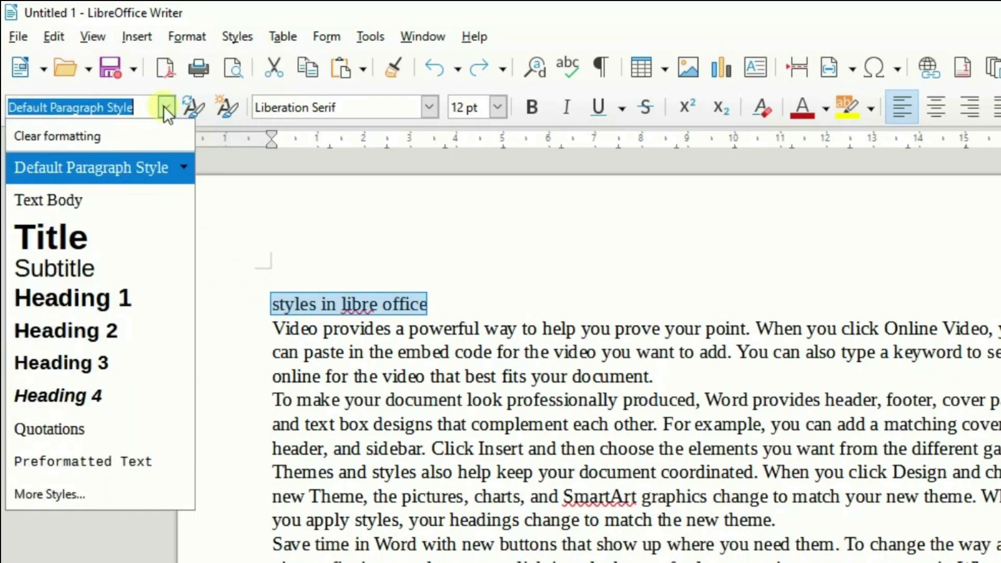
{"action": "left_click", "coordinate": [114, 302]}
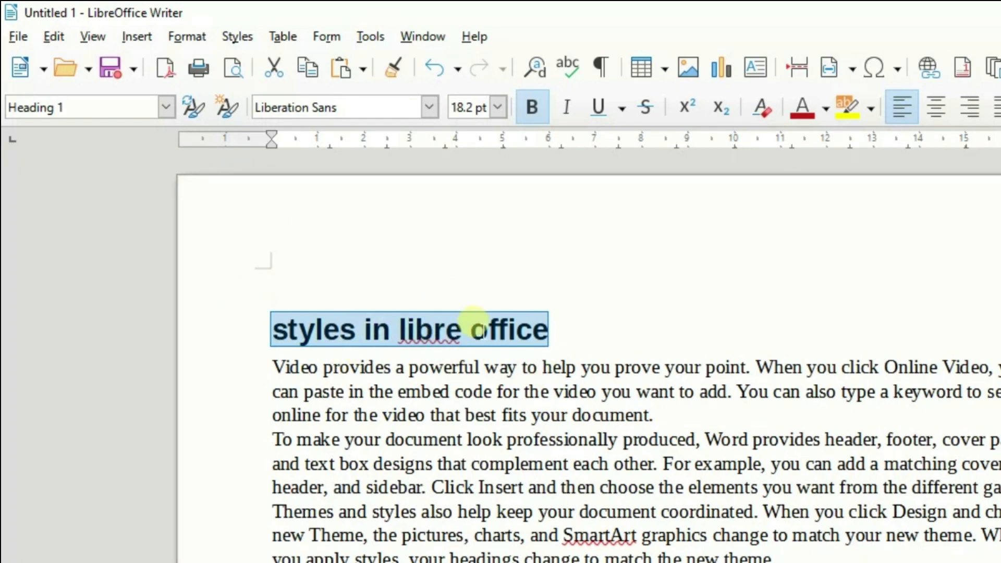
{"action": "left_click", "coordinate": [170, 111]}
{"action": "left_click", "coordinate": [76, 235]}
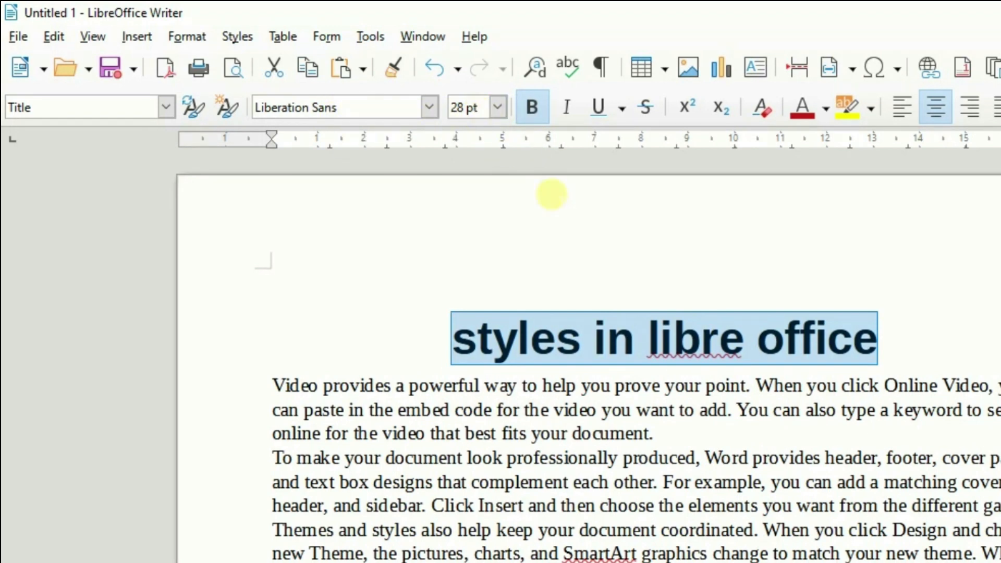
Insert a new line reading "How to use styles" after the first body paragraph, followed by an empty line.
{"action": "scroll", "coordinate": [615, 344], "scroll_direction": "down", "scroll_amount": 3}
{"action": "left_click", "coordinate": [677, 311]}
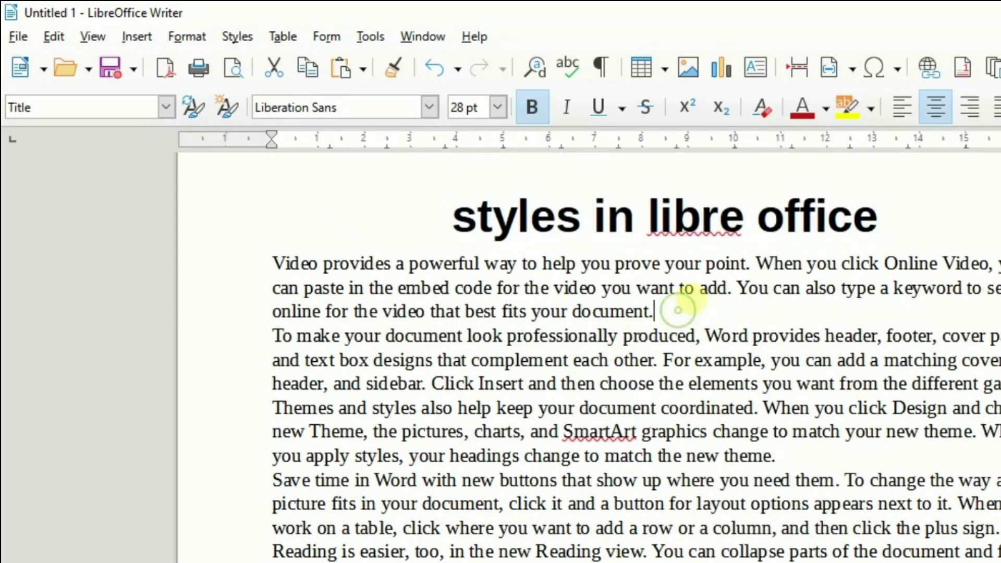
{"action": "key", "text": "Return"}
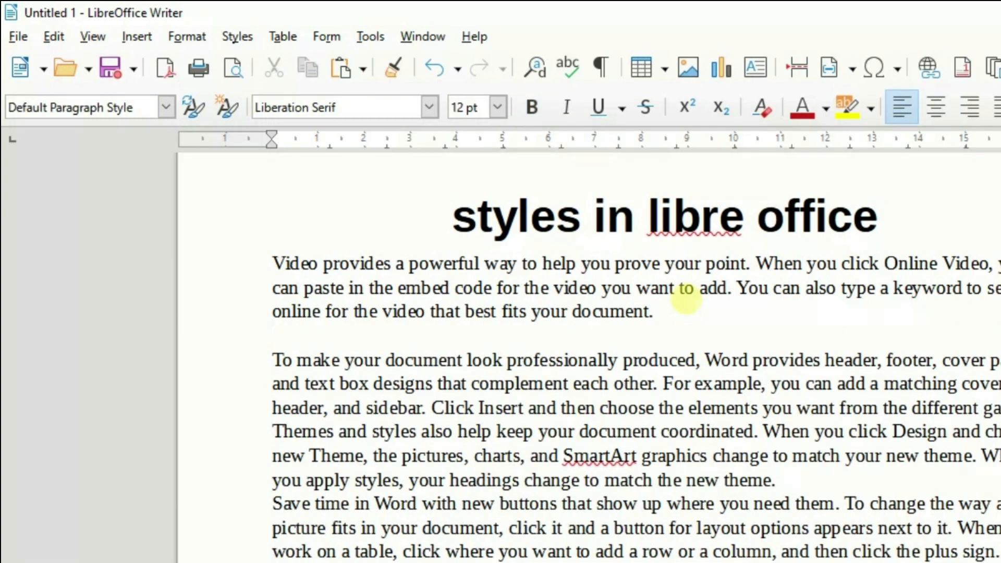
{"action": "type", "text": "How to use styles"}
{"action": "key", "text": "Return"}
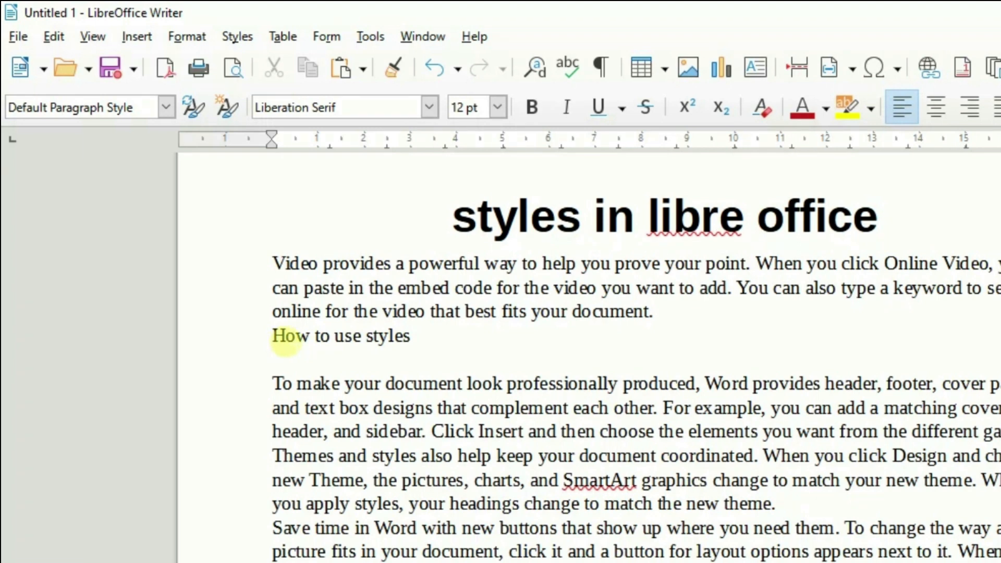
Apply the Heading 2 paragraph style to the "How to use styles" line.
{"action": "left_click_drag", "start_coordinate": [264, 335], "coordinate": [410, 332]}
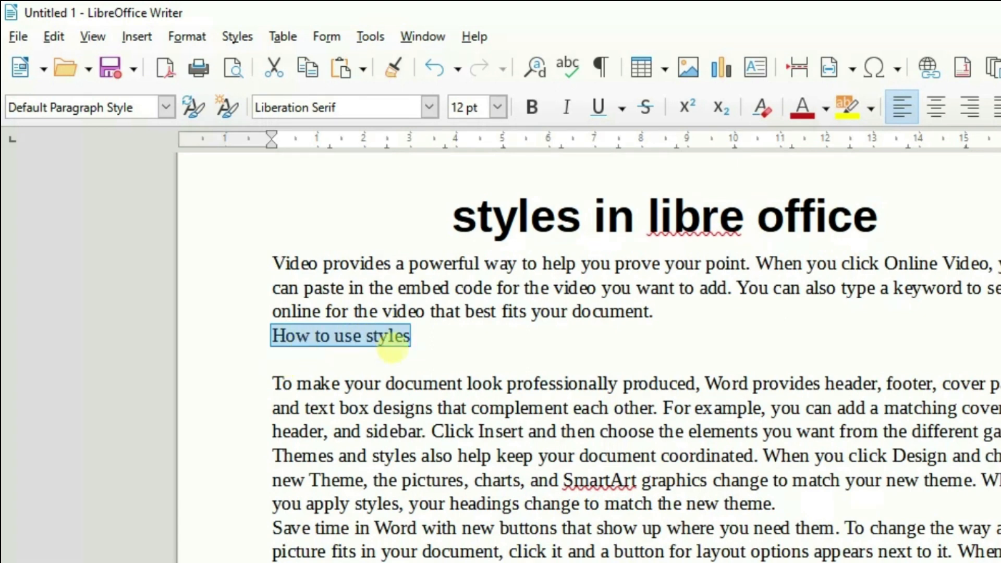
{"action": "left_click", "coordinate": [166, 108]}
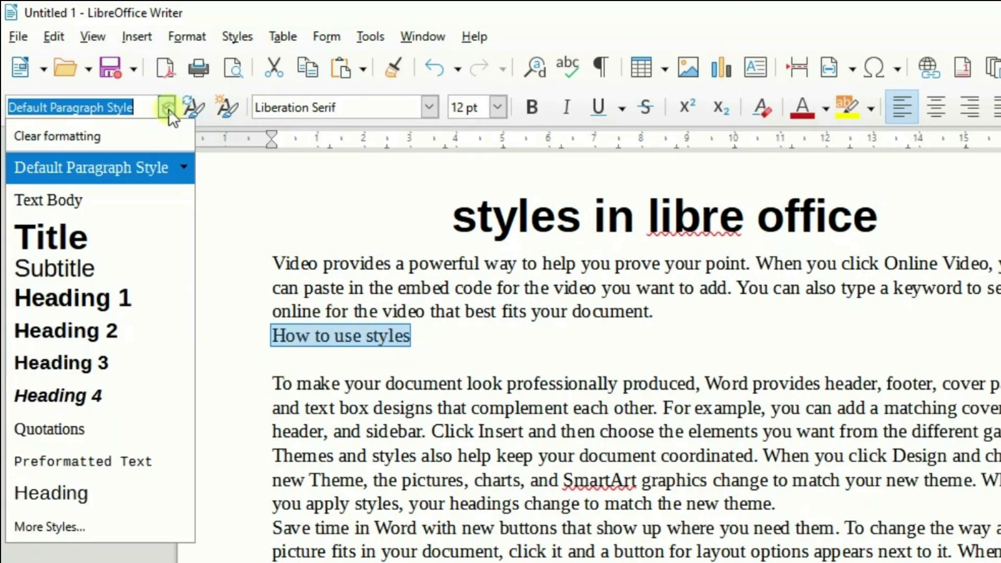
{"action": "left_click", "coordinate": [109, 334]}
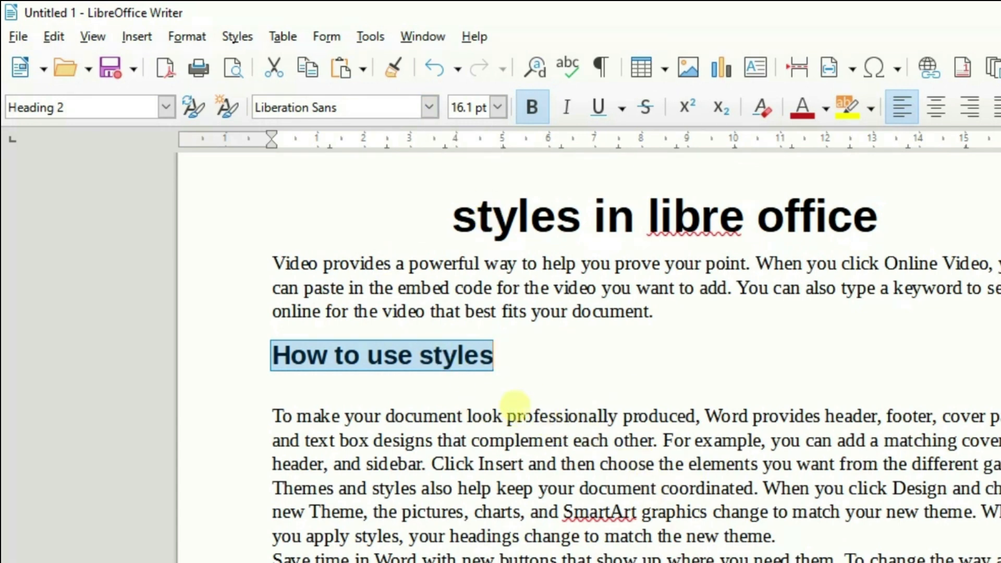
{"action": "left_click", "coordinate": [161, 108]}
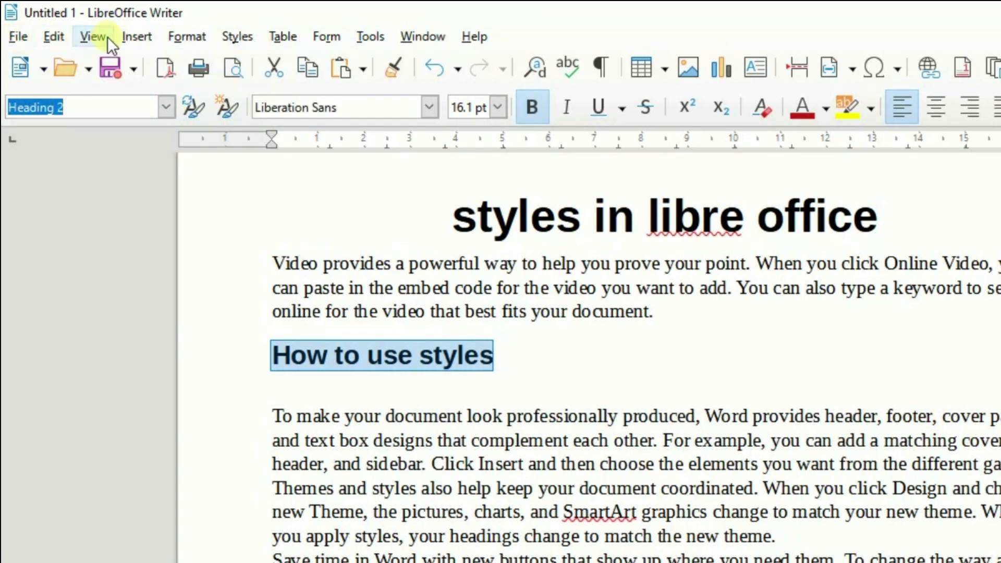
Change the style of the "styles in libre office" line to Heading 1.
{"action": "left_click", "coordinate": [238, 37]}
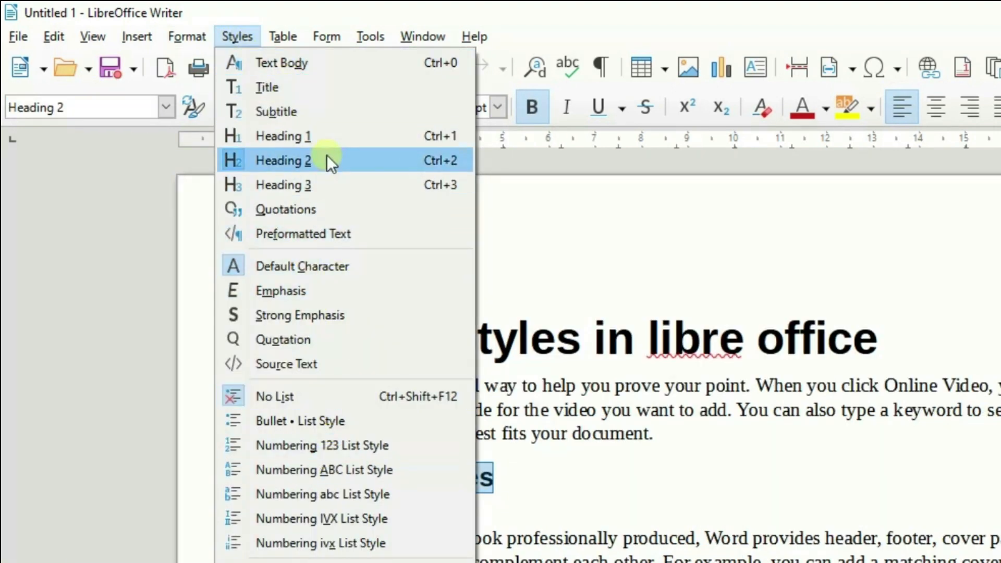
{"action": "left_click", "coordinate": [565, 381]}
{"action": "left_click", "coordinate": [451, 342]}
{"action": "left_click_drag", "start_coordinate": [452, 341], "coordinate": [881, 338]}
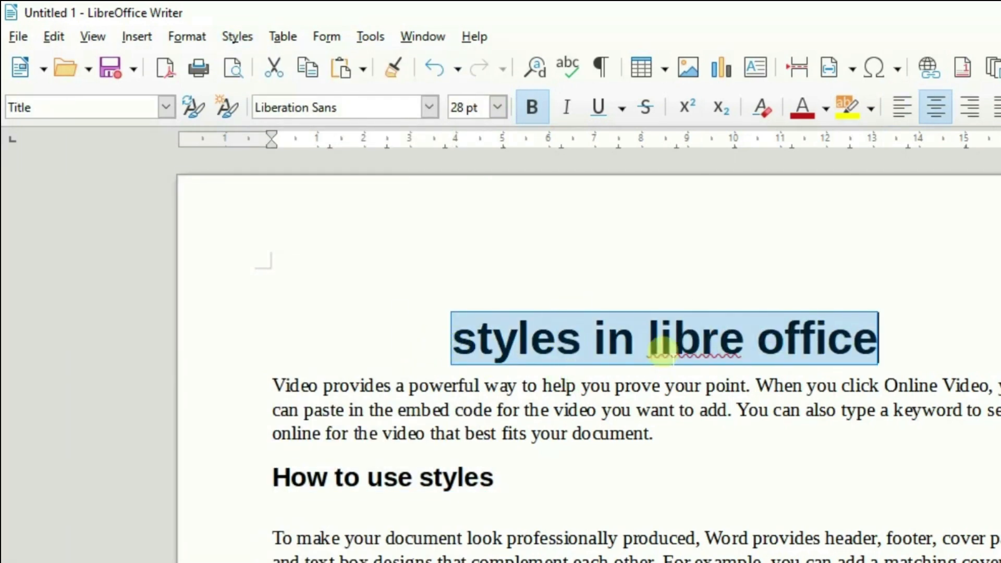
{"action": "left_click", "coordinate": [237, 36]}
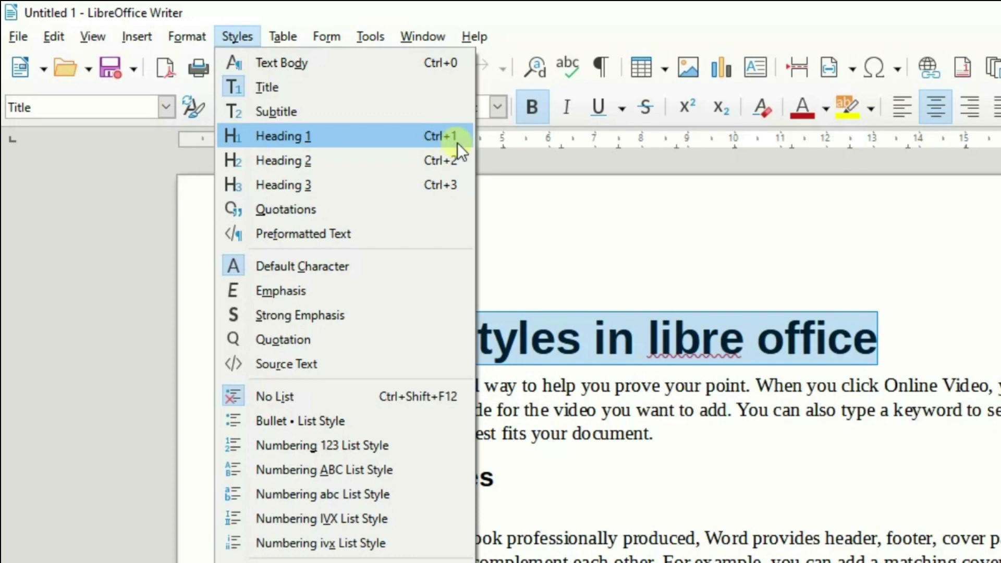
{"action": "left_click", "coordinate": [353, 135]}
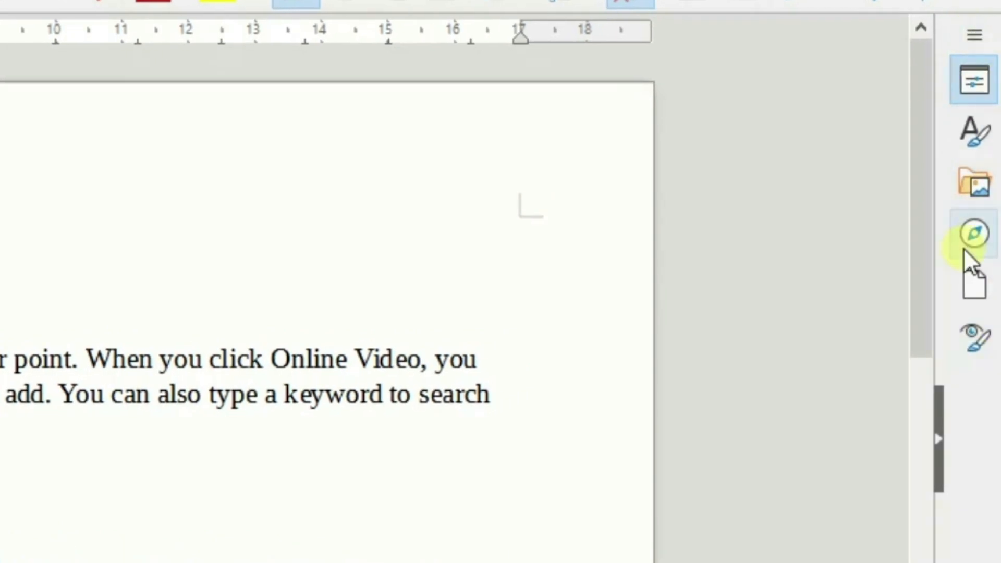
Show the full set of document styles and browse the character, frame, page and list style categories.
{"action": "left_click", "coordinate": [971, 134]}
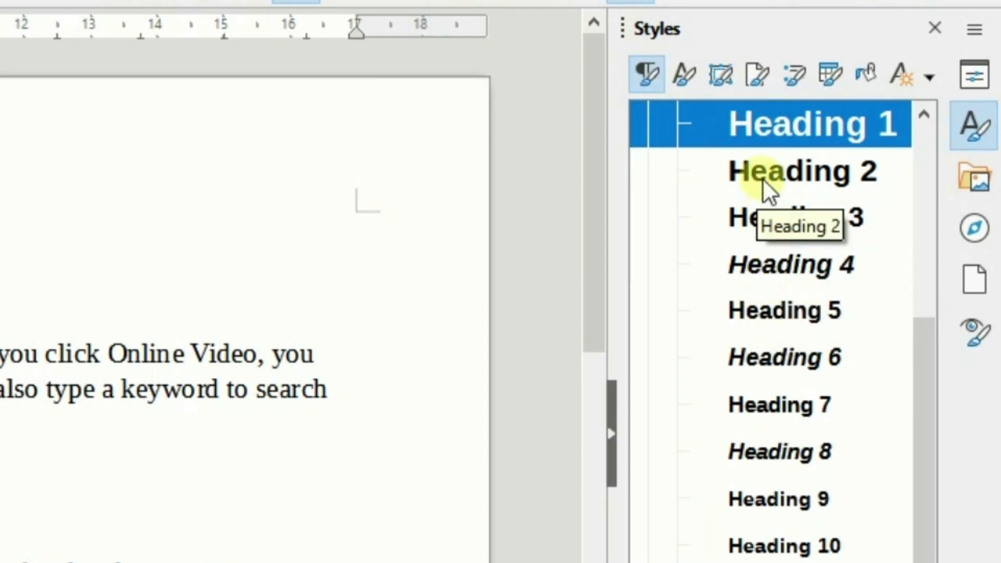
{"action": "left_click", "coordinate": [684, 76]}
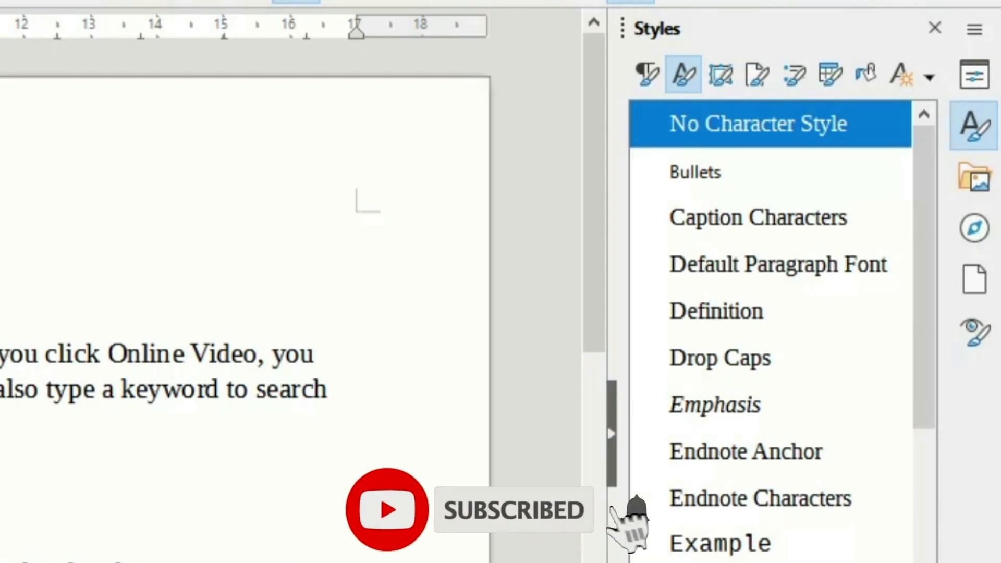
{"action": "left_click", "coordinate": [721, 74]}
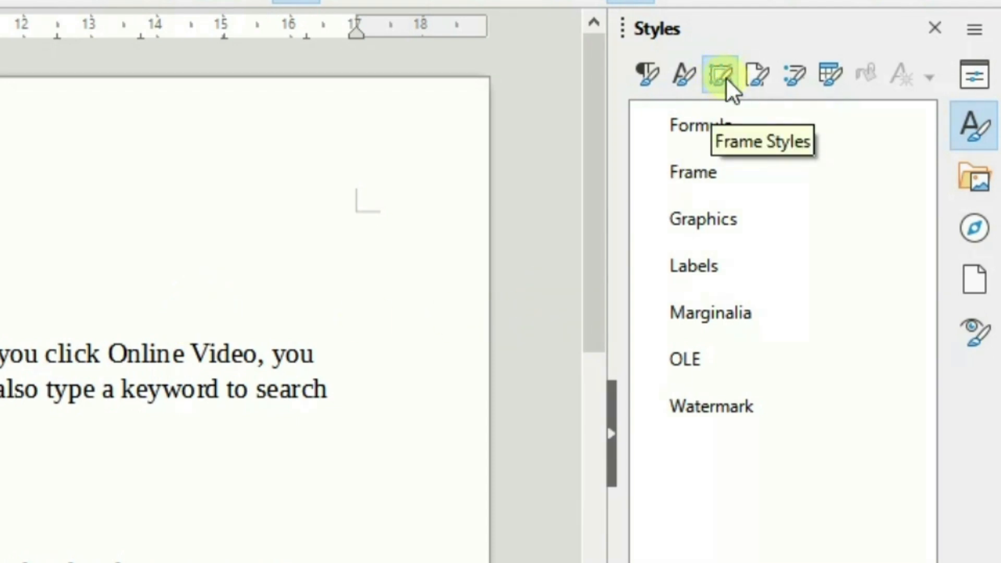
{"action": "left_click", "coordinate": [755, 75]}
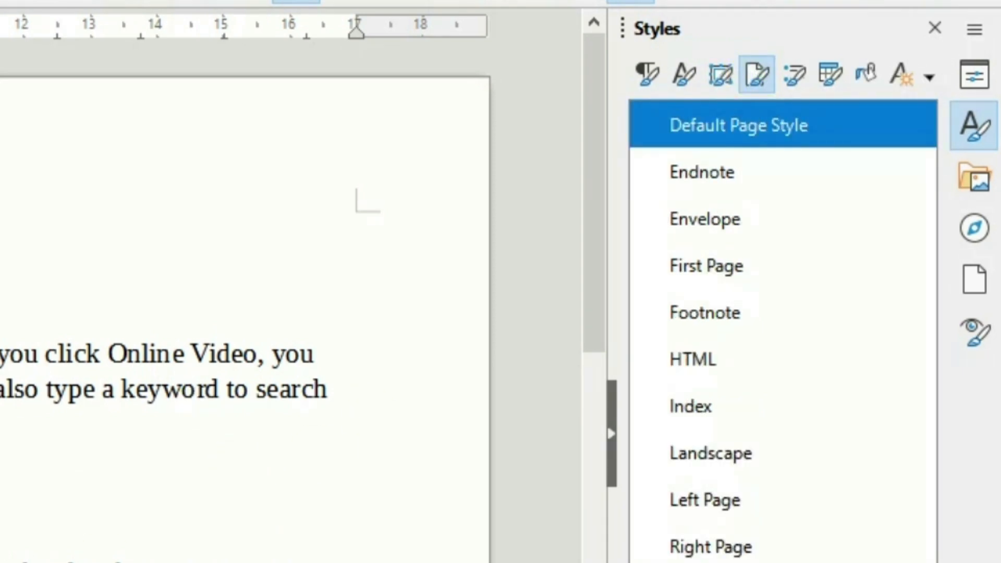
{"action": "left_click", "coordinate": [713, 267]}
{"action": "left_click", "coordinate": [710, 230]}
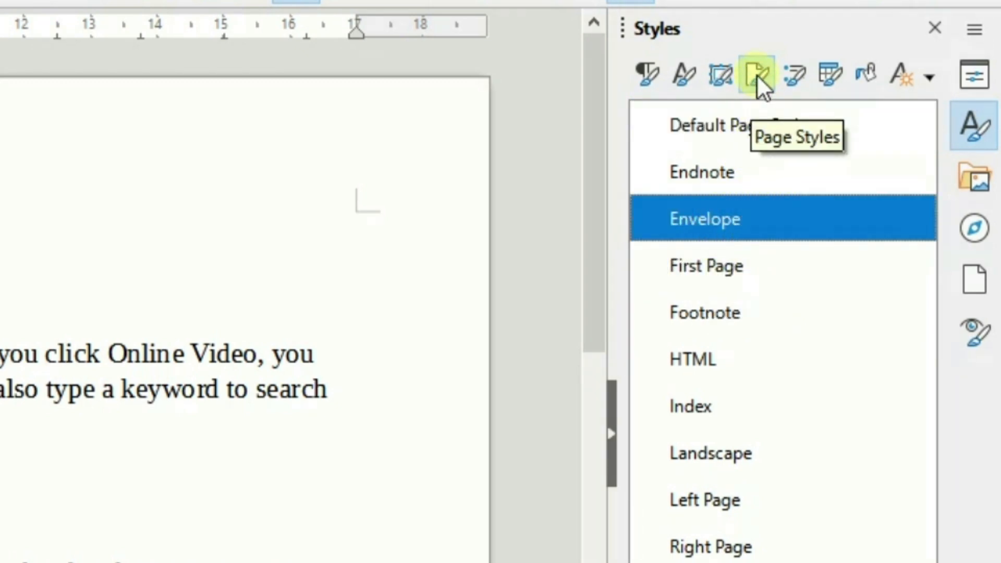
{"action": "left_click", "coordinate": [794, 75]}
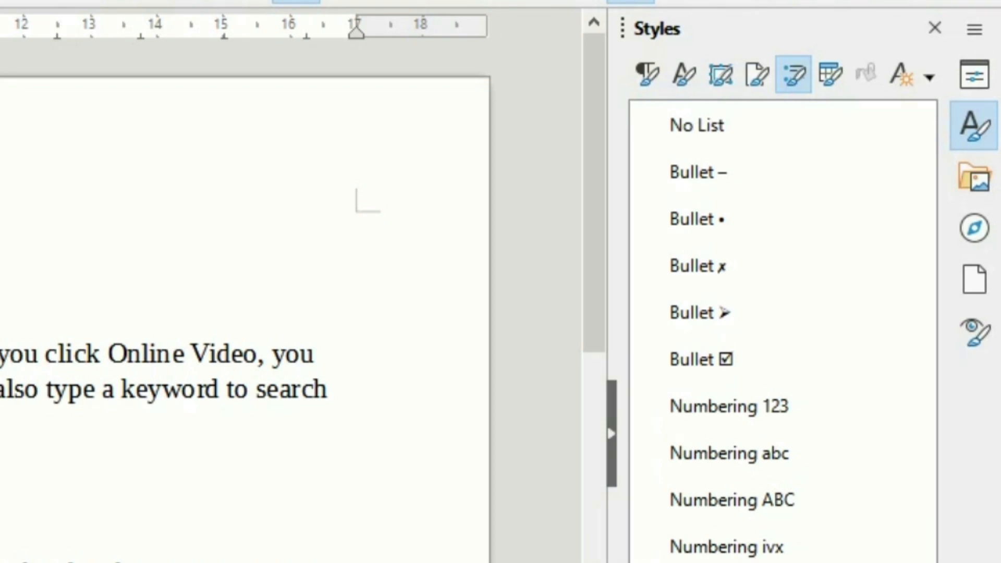
Split the paragraph below "How to use styles" into five short separate lines, with an empty line after them.
{"action": "scroll", "coordinate": [245, 313], "scroll_direction": "down", "scroll_amount": 3}
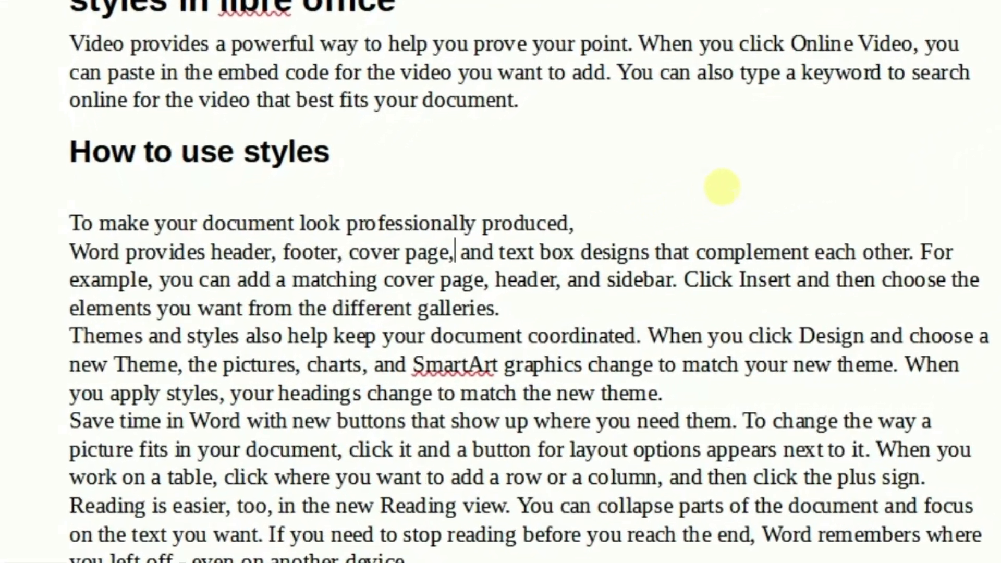
{"action": "key", "text": "Return"}
{"action": "key", "text": "Right"}
{"action": "key", "text": "Return"}
{"action": "key", "text": "Right"}
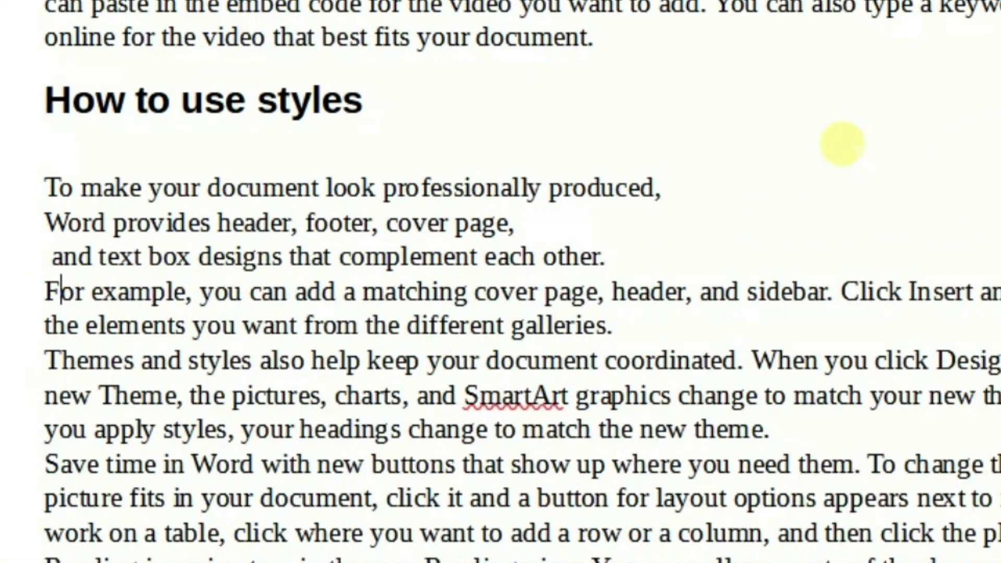
{"action": "key", "text": "Return"}
{"action": "key", "text": "Right"}
{"action": "key", "text": "Return"}
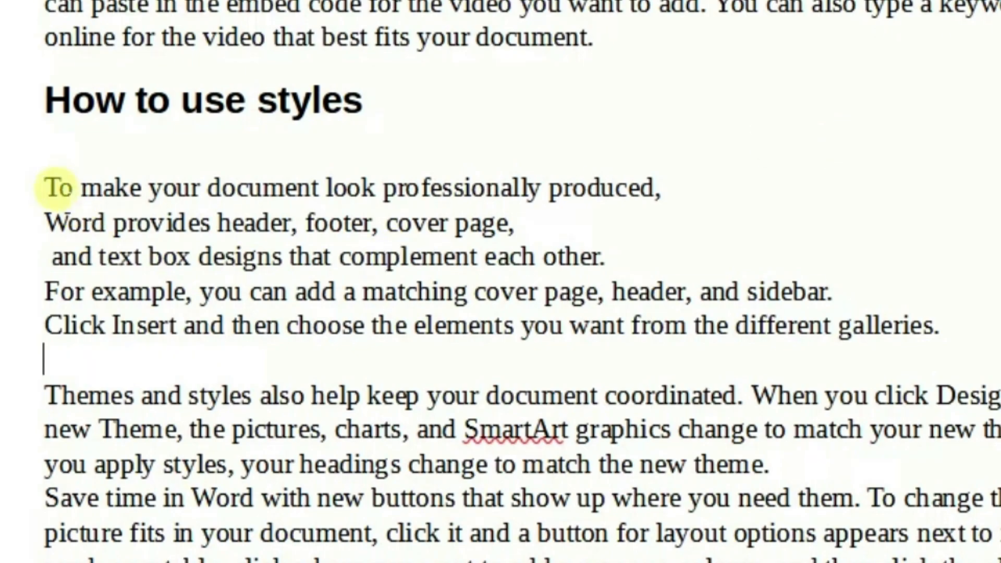
Apply the Bullet • list style to the five short lines under "How to use styles".
{"action": "left_click_drag", "start_coordinate": [62, 191], "coordinate": [988, 309]}
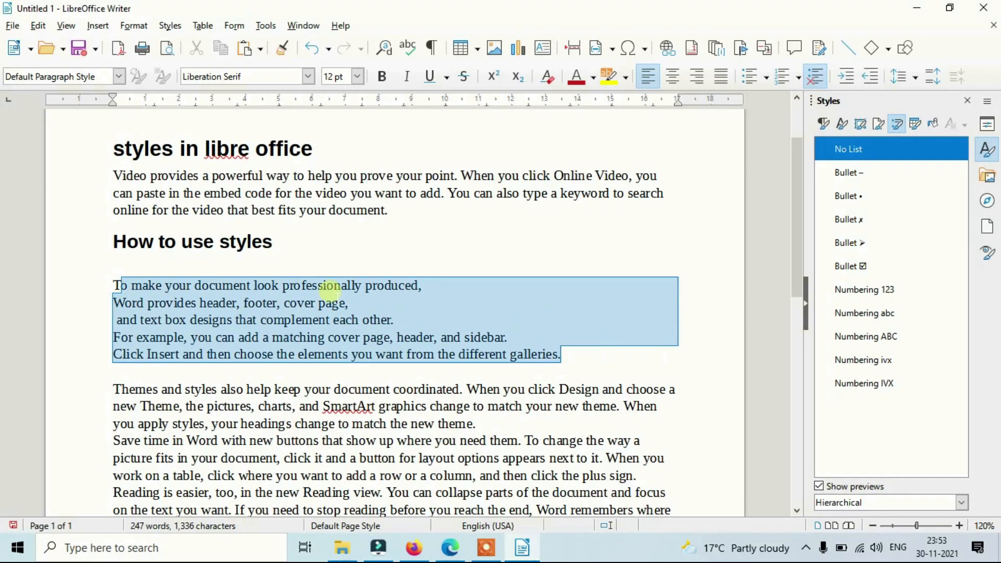
{"action": "left_click", "coordinate": [572, 349]}
{"action": "left_click_drag", "start_coordinate": [562, 355], "coordinate": [110, 285]}
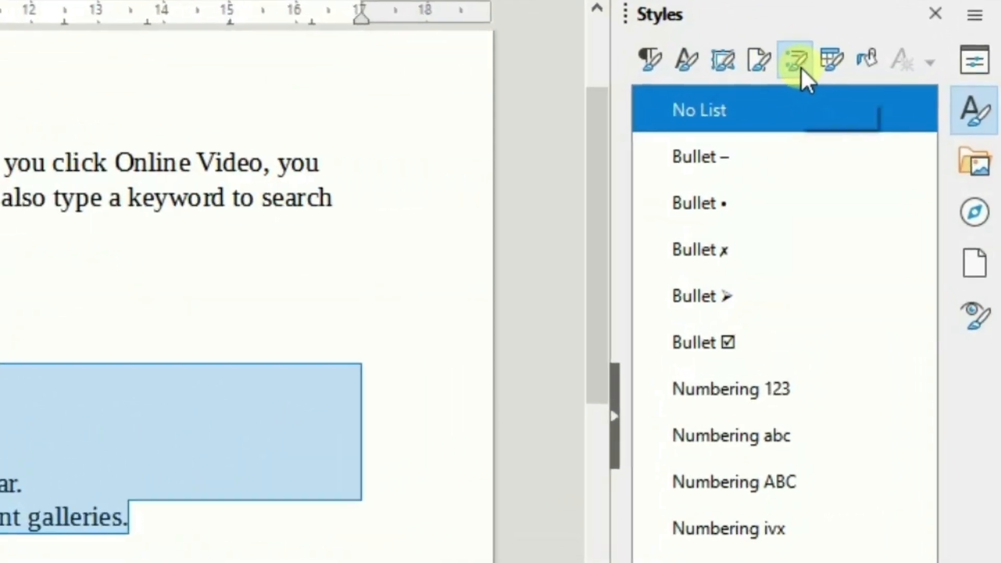
{"action": "left_click", "coordinate": [707, 156]}
{"action": "double_click", "coordinate": [698, 206]}
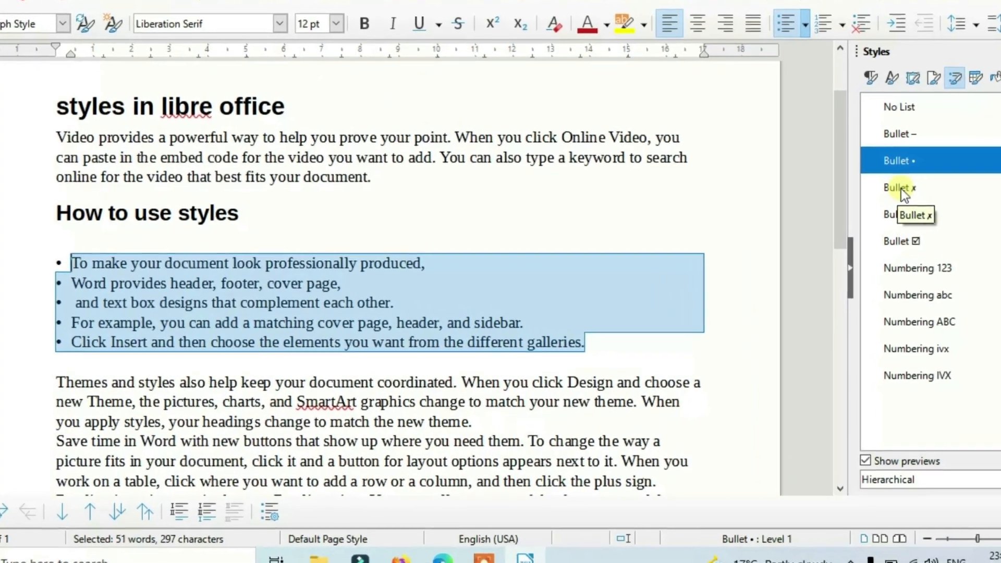
Change the five lines' list style to Bullet ✗, Bullet ➢ and finally Numbering 123, and show the table styles.
{"action": "double_click", "coordinate": [869, 207]}
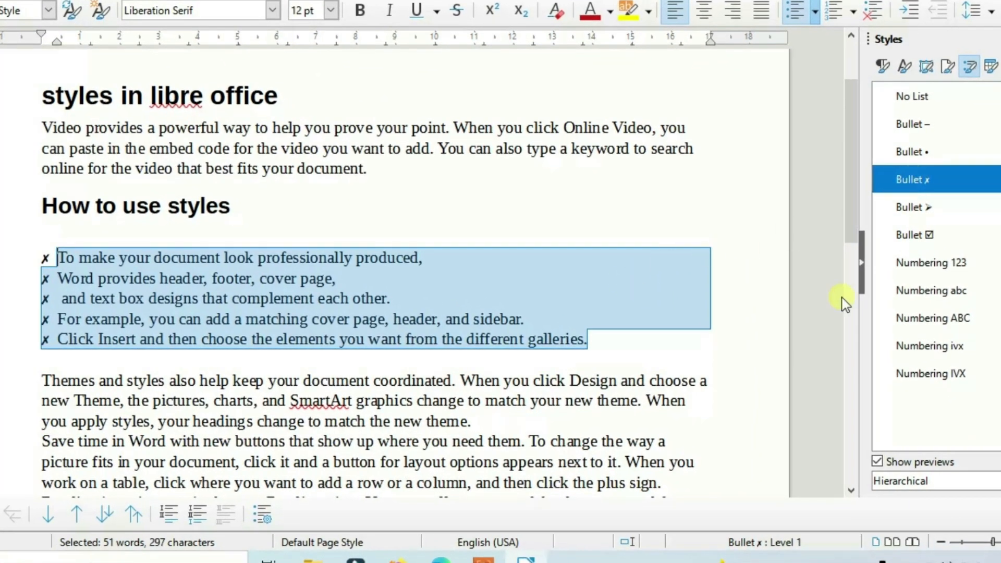
{"action": "double_click", "coordinate": [909, 207]}
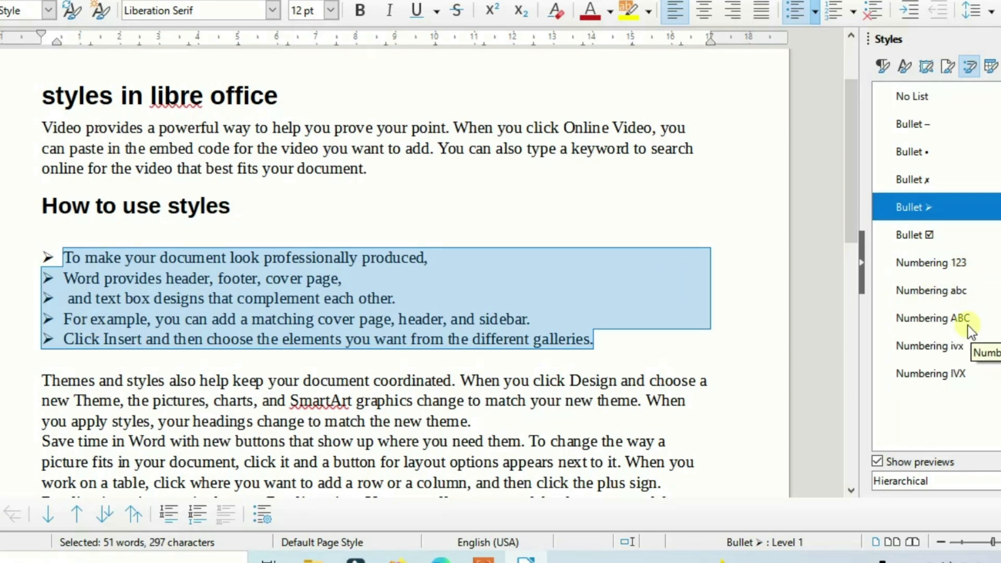
{"action": "double_click", "coordinate": [953, 264]}
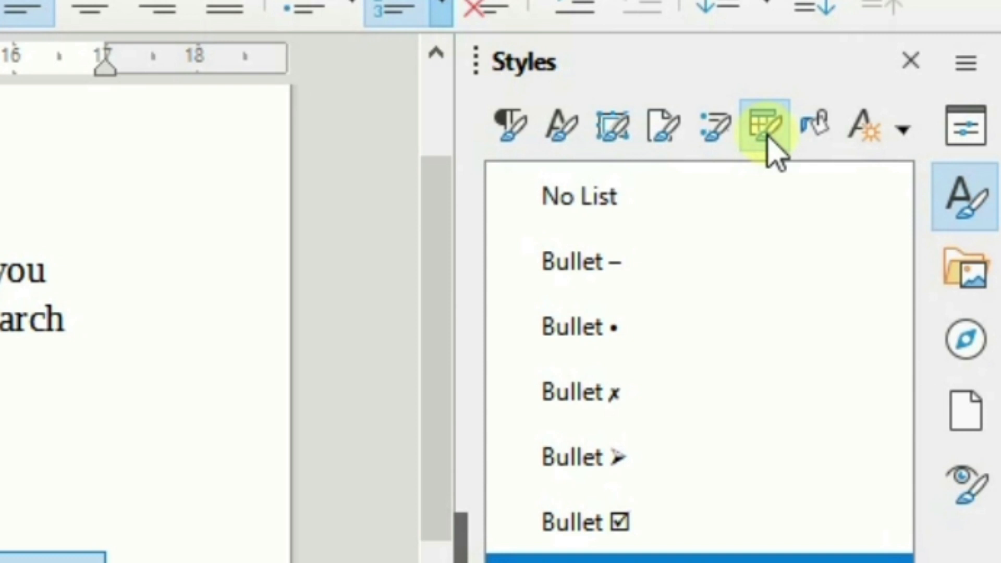
{"action": "left_click", "coordinate": [767, 136]}
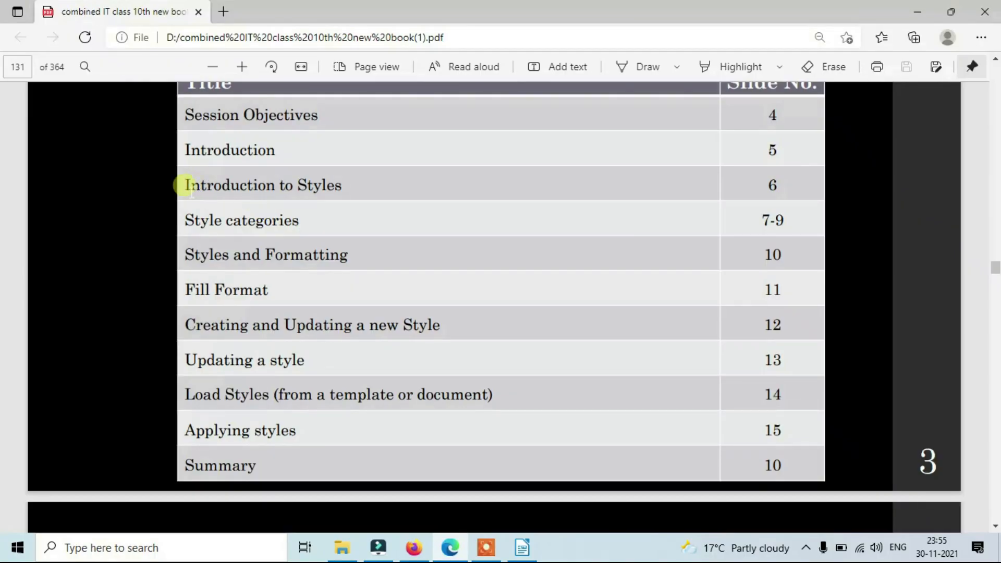
Review the "Introduction to Styles" and "Style categories" entries in the contents table of the class 10 IT PDF in Microsoft Edge.
{"action": "left_click_drag", "start_coordinate": [186, 186], "coordinate": [384, 183]}
{"action": "left_click", "coordinate": [252, 211]}
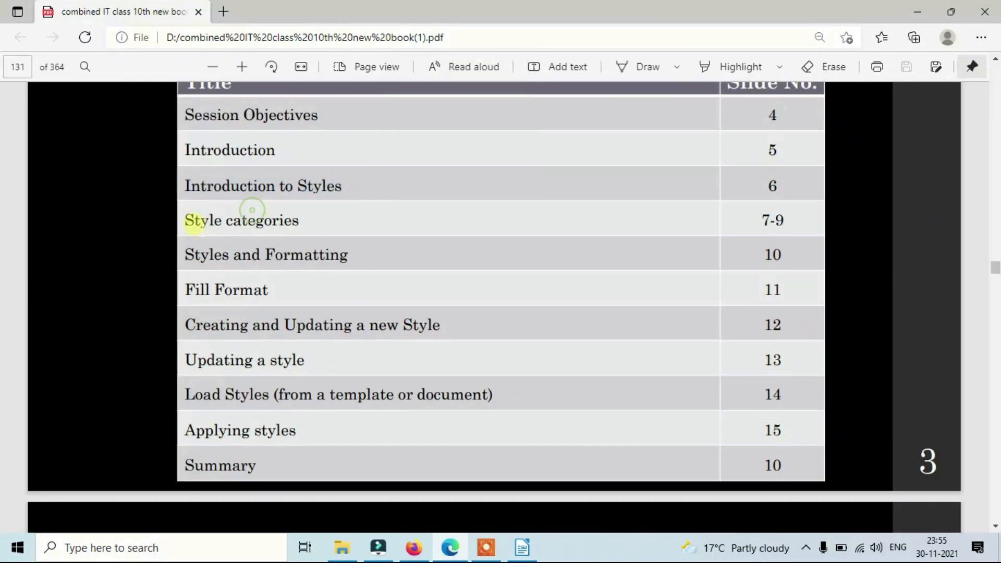
{"action": "left_click_drag", "start_coordinate": [198, 229], "coordinate": [308, 230]}
{"action": "left_click", "coordinate": [224, 255]}
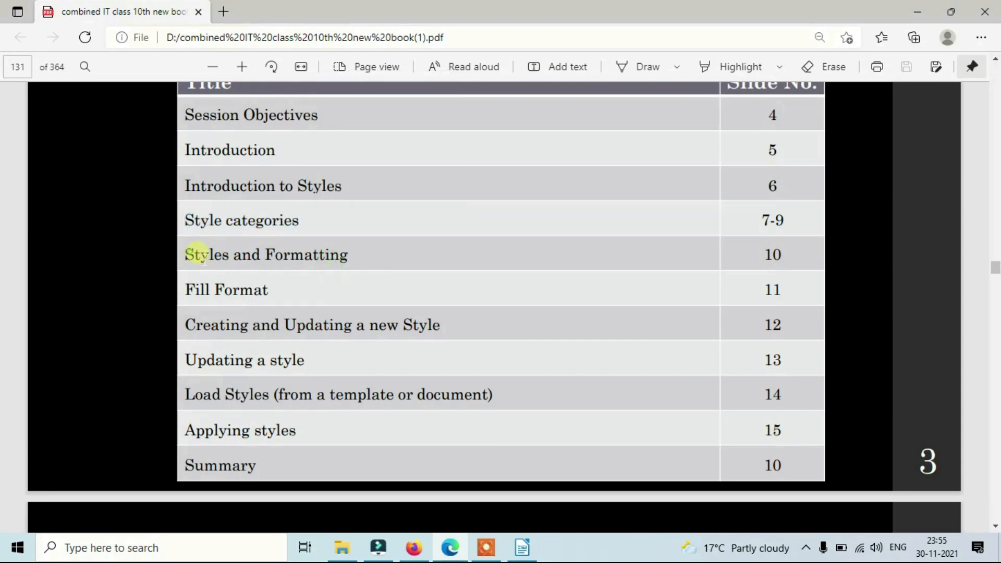
Mark "Styles and Formatting" in the PDF contents, switch to LibreOffice Writer and look over its paragraph styles and style commands.
{"action": "left_click_drag", "start_coordinate": [197, 254], "coordinate": [353, 257]}
{"action": "left_click", "coordinate": [521, 547]}
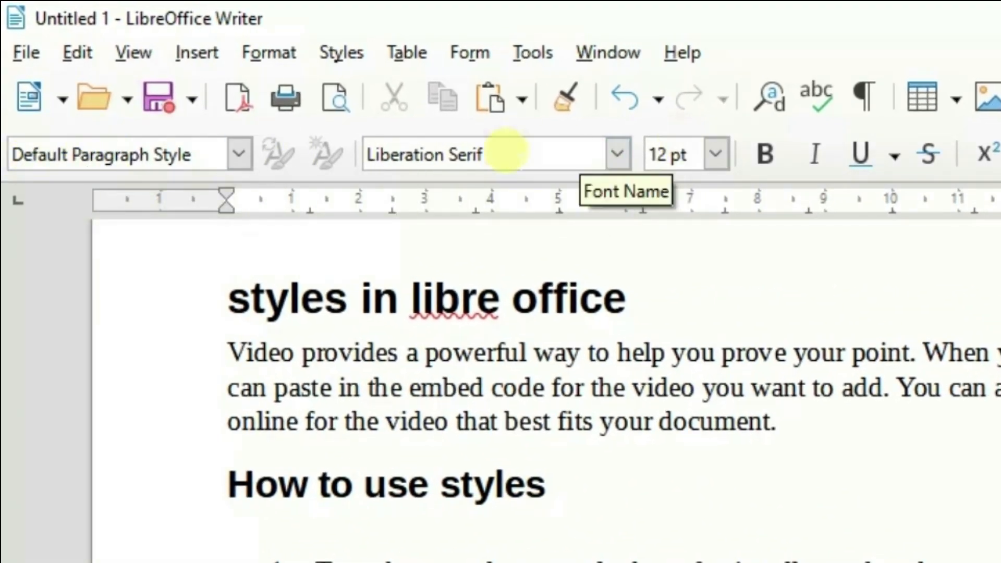
{"action": "left_click", "coordinate": [240, 154]}
{"action": "left_click", "coordinate": [237, 154]}
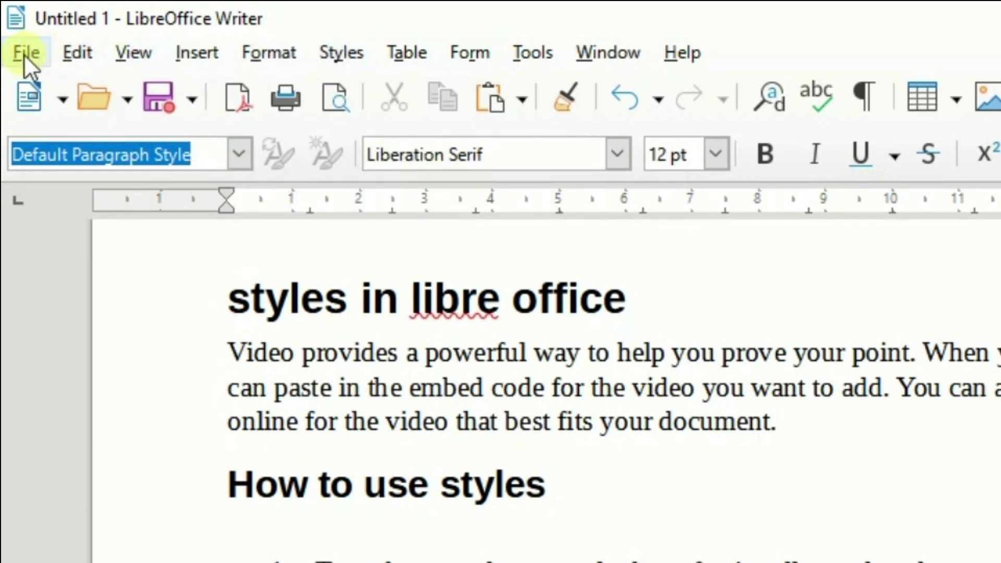
{"action": "left_click", "coordinate": [337, 52]}
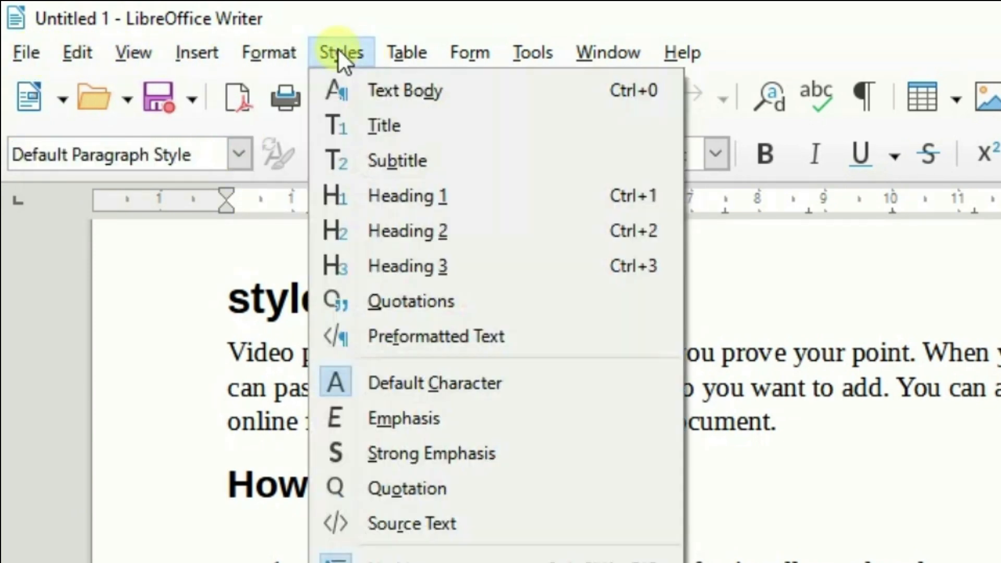
{"action": "left_click", "coordinate": [338, 52]}
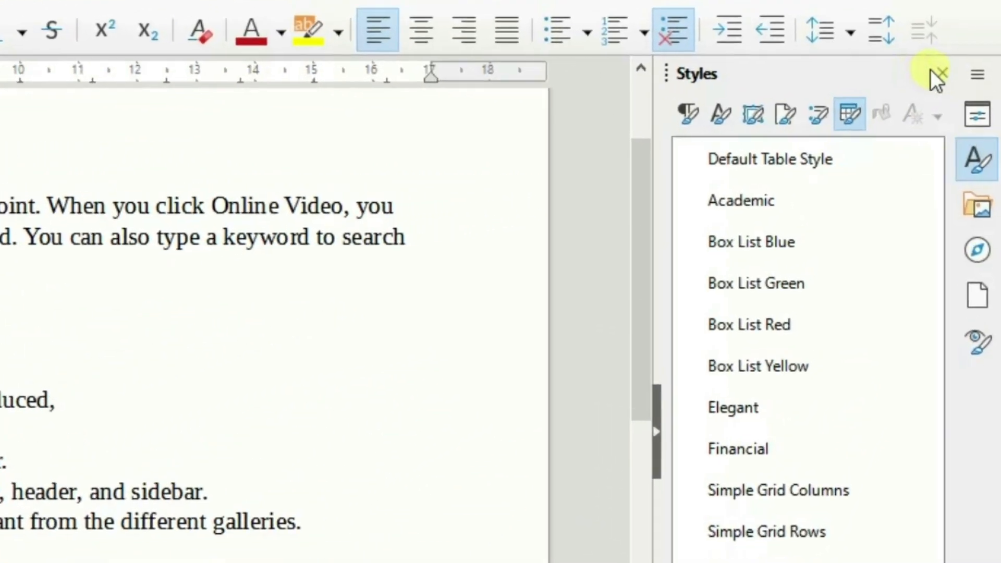
Hide the sidebar's list of styles and display it again.
{"action": "left_click", "coordinate": [966, 100]}
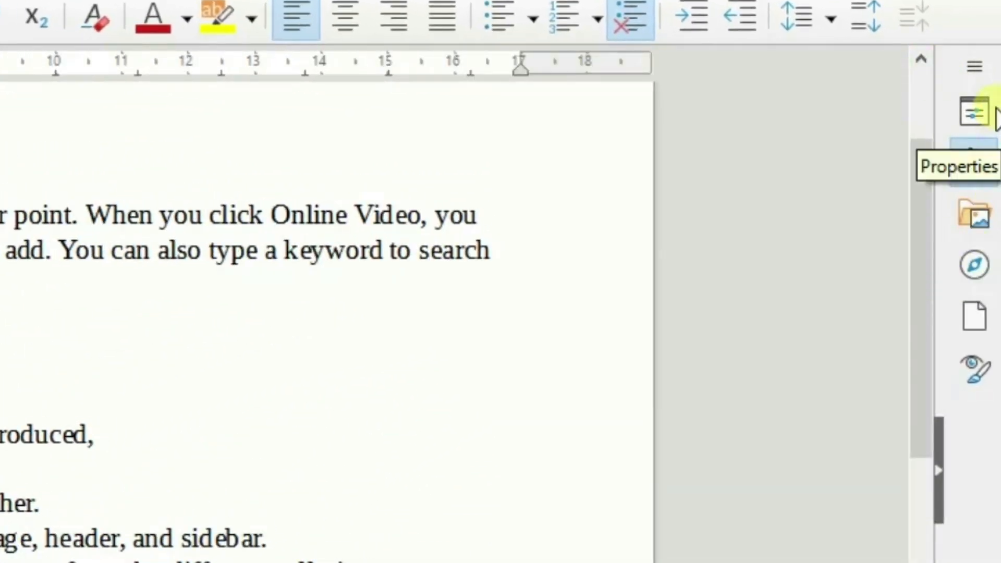
{"action": "left_click", "coordinate": [979, 164]}
{"action": "left_click", "coordinate": [964, 162]}
{"action": "left_click", "coordinate": [957, 163]}
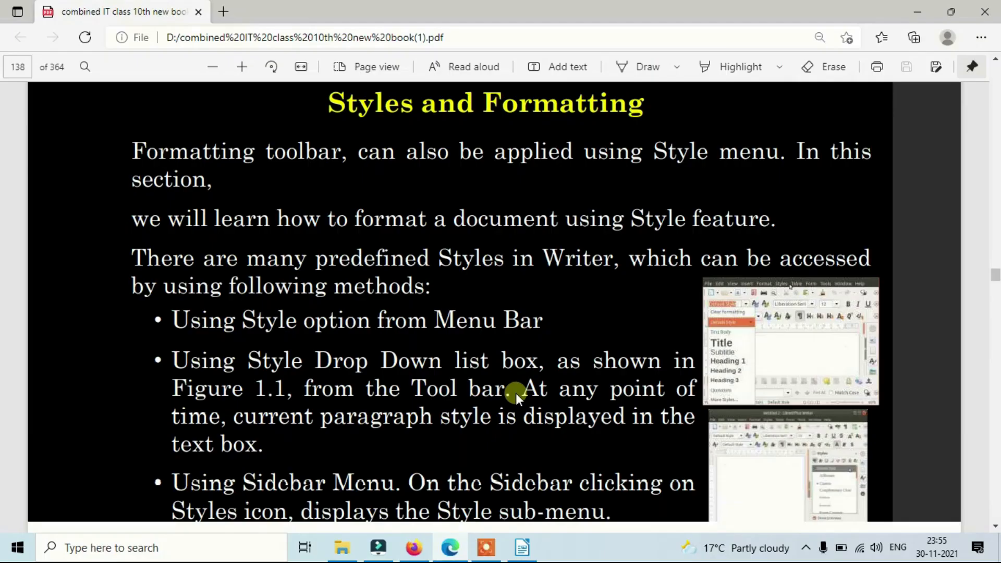
Read the "Styles and Formatting" and "Fill Format" slides of the class 10 IT PDF in Microsoft Edge.
{"action": "scroll", "coordinate": [515, 393], "scroll_direction": "down", "scroll_amount": 1}
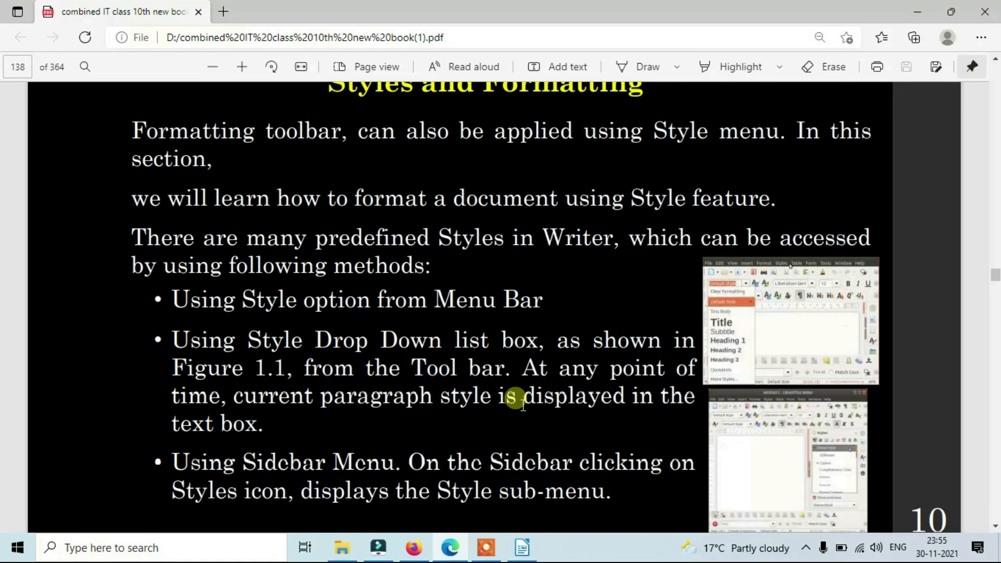
{"action": "scroll", "coordinate": [521, 399], "scroll_direction": "down", "scroll_amount": 3}
{"action": "scroll", "coordinate": [521, 400], "scroll_direction": "down", "scroll_amount": 7}
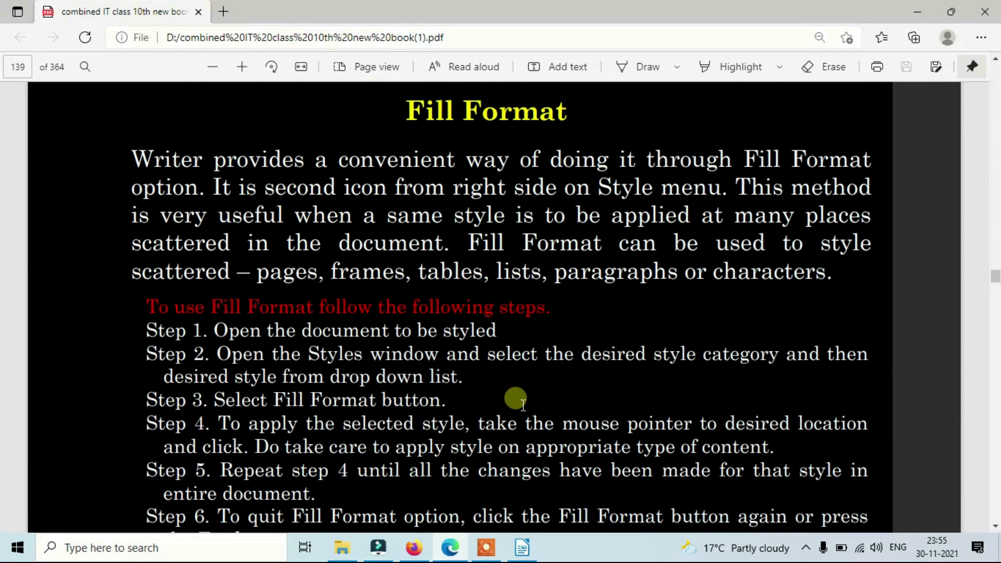
Switch back to LibreOffice Writer and put the word "Themes" on its own line below the numbered list.
{"action": "left_click", "coordinate": [521, 547]}
{"action": "left_click_drag", "start_coordinate": [342, 244], "coordinate": [83, 230]}
{"action": "left_click", "coordinate": [237, 263]}
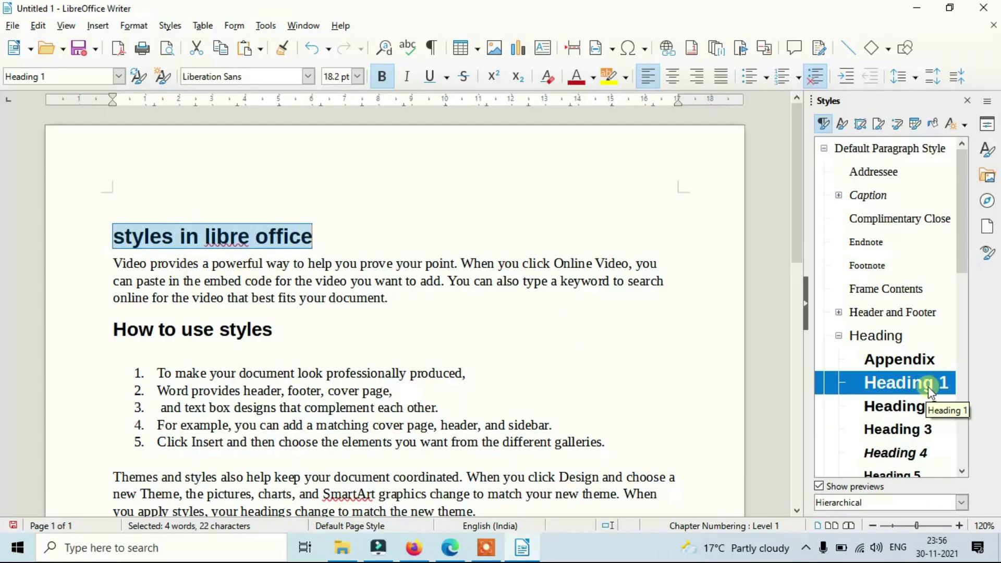
{"action": "scroll", "coordinate": [310, 301], "scroll_direction": "down", "scroll_amount": 3}
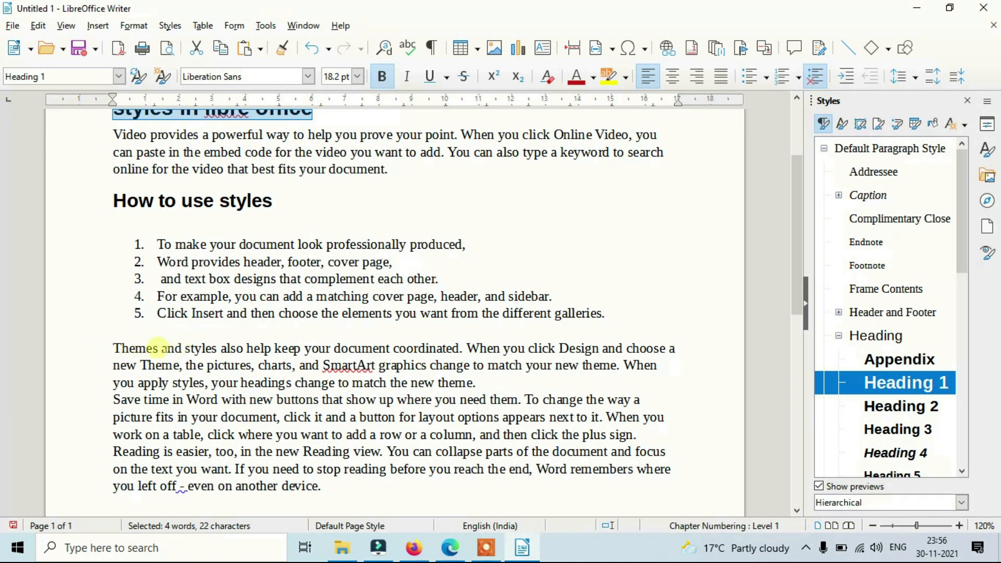
{"action": "scroll", "coordinate": [163, 346], "scroll_direction": "up", "scroll_amount": 1}
{"action": "left_click", "coordinate": [163, 388]}
{"action": "key", "text": "Return"}
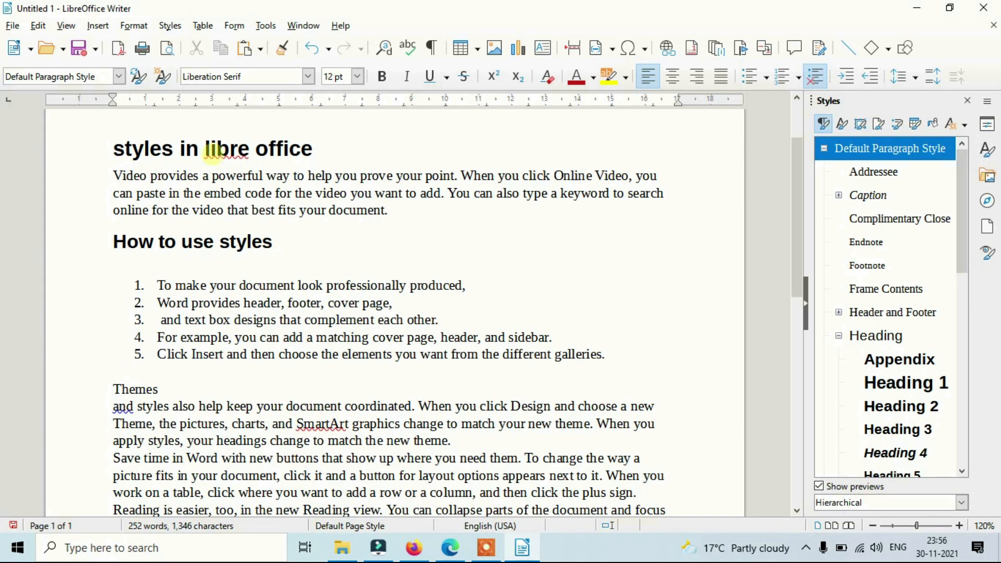
Copy the Heading 1 style from "styles in libre office" to the "Themes" line with Fill Format Mode.
{"action": "left_click_drag", "start_coordinate": [335, 148], "coordinate": [94, 147]}
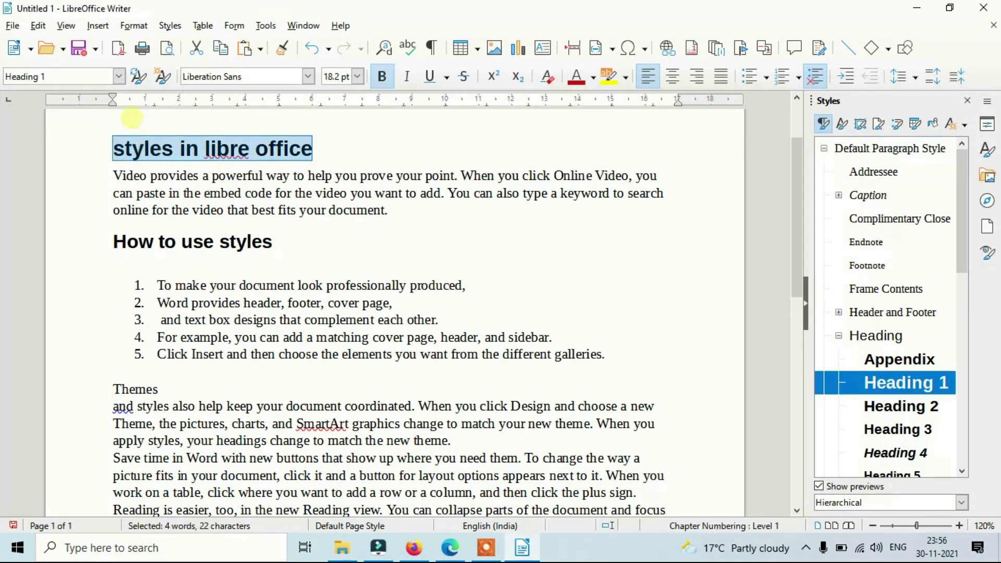
{"action": "left_click_drag", "start_coordinate": [166, 390], "coordinate": [108, 358]}
{"action": "left_click", "coordinate": [120, 77]}
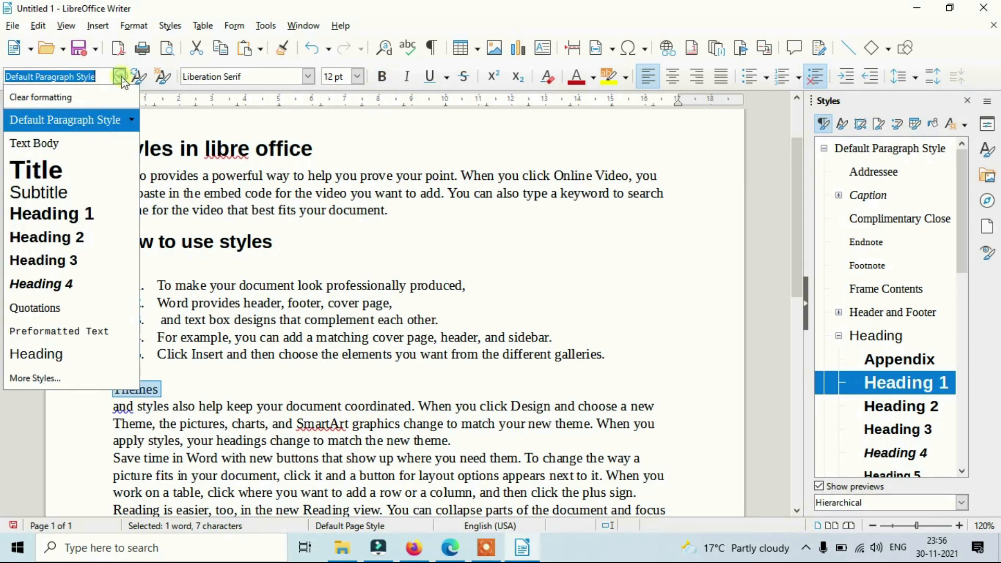
{"action": "left_click", "coordinate": [119, 77]}
{"action": "left_click", "coordinate": [218, 150]}
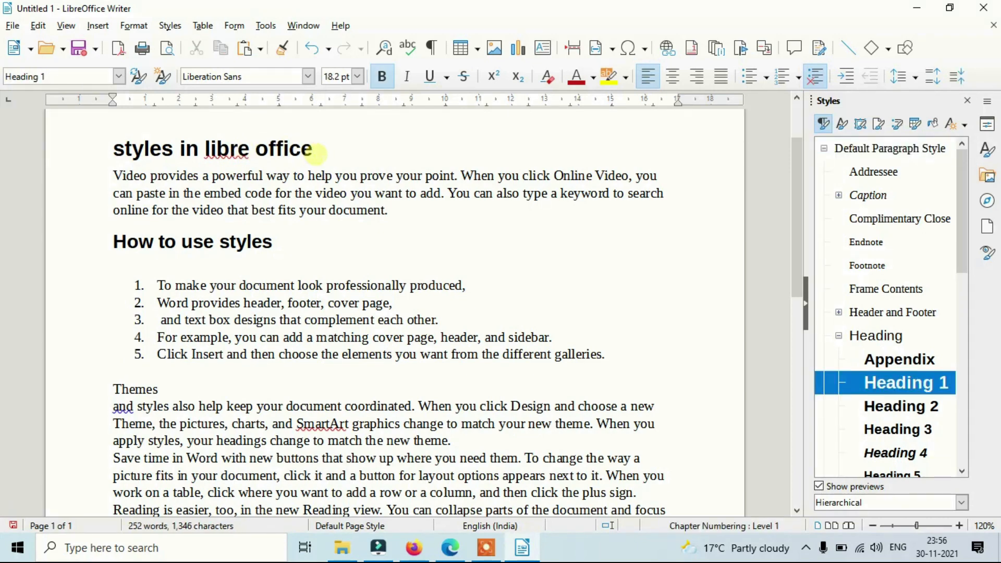
{"action": "left_click_drag", "start_coordinate": [315, 151], "coordinate": [112, 151]}
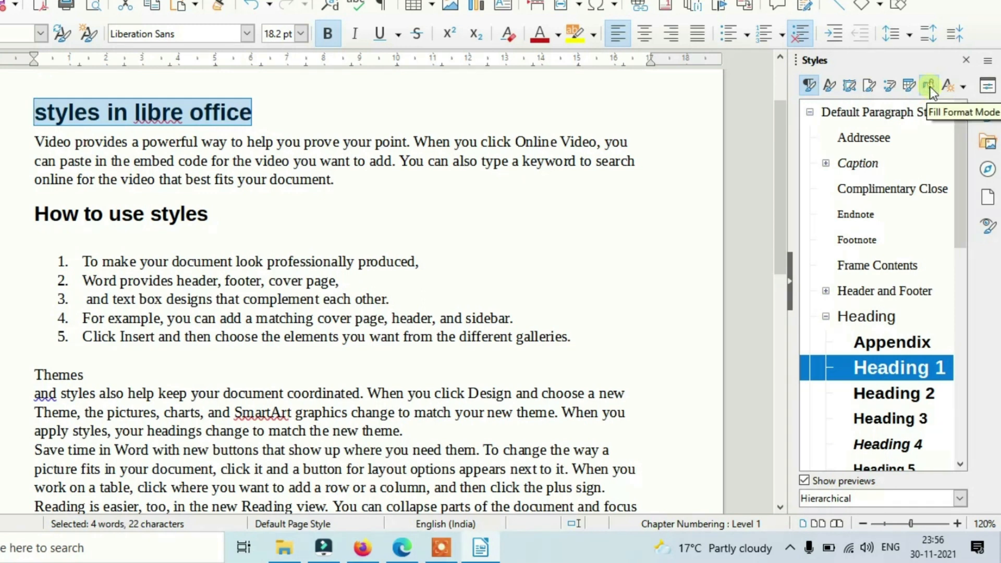
{"action": "left_click", "coordinate": [928, 85]}
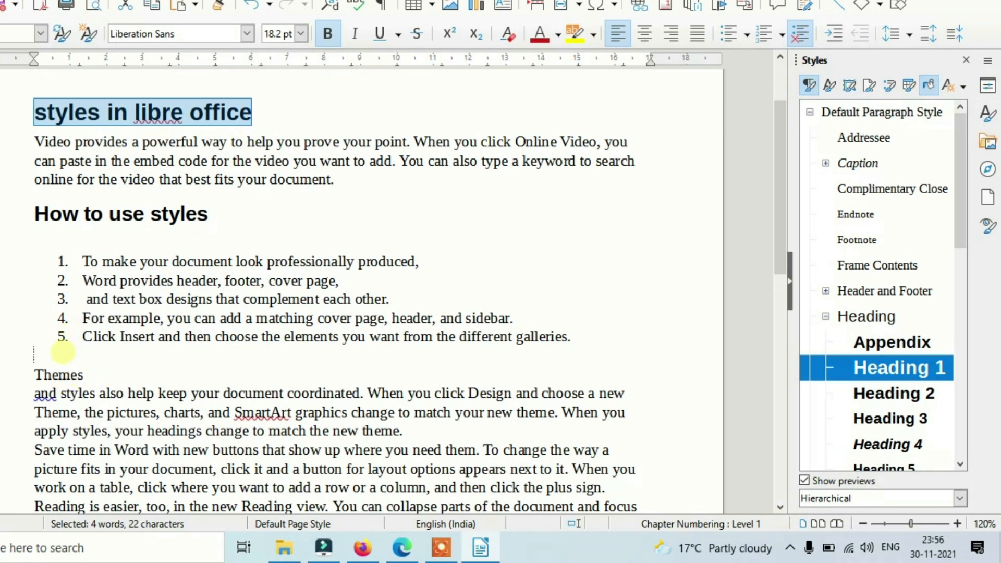
{"action": "left_click", "coordinate": [51, 371]}
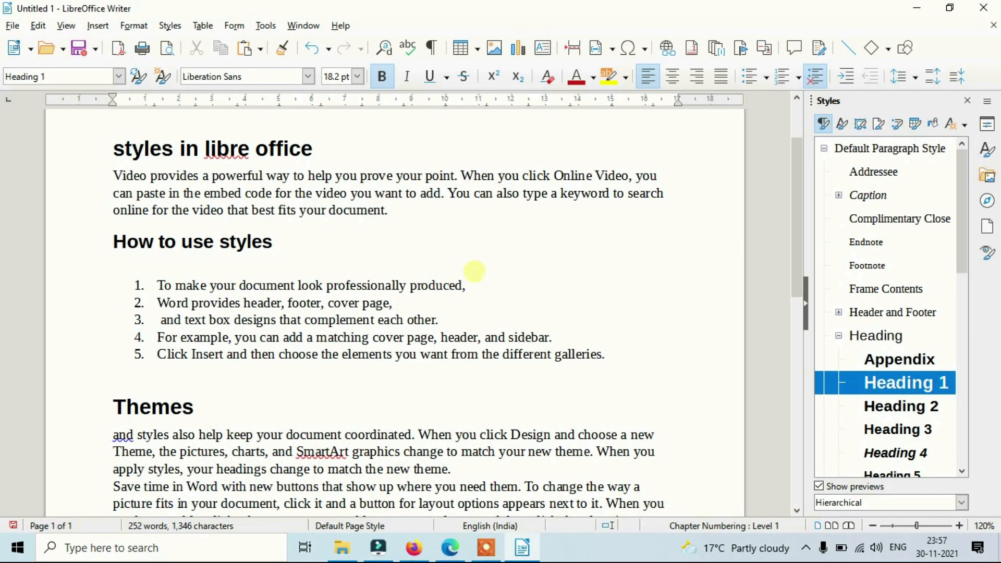
Put "Save" and "time" on separate lines with empty lines between them, and apply the Title style to "Save".
{"action": "scroll", "coordinate": [352, 289], "scroll_direction": "down", "scroll_amount": 4}
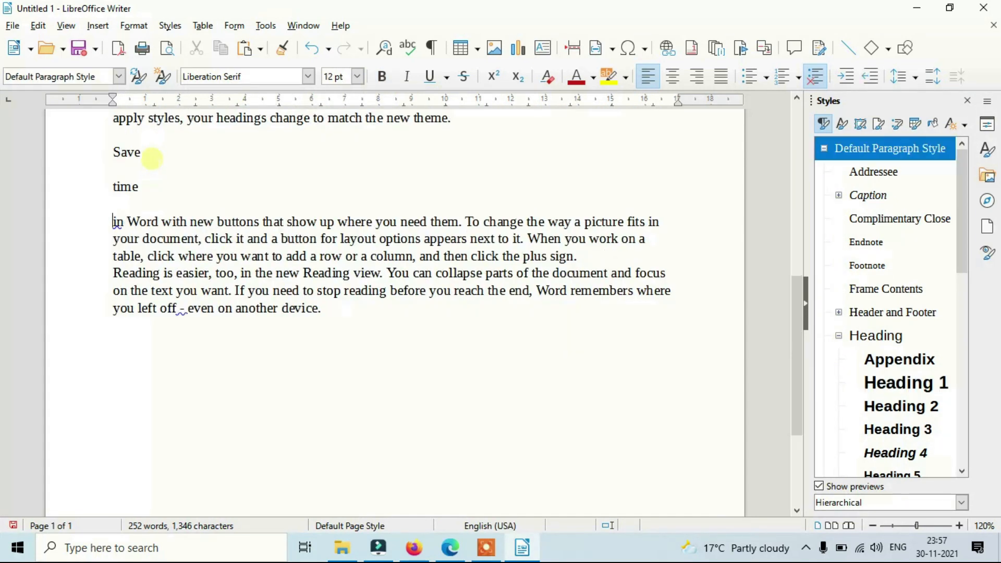
{"action": "double_click", "coordinate": [146, 152]}
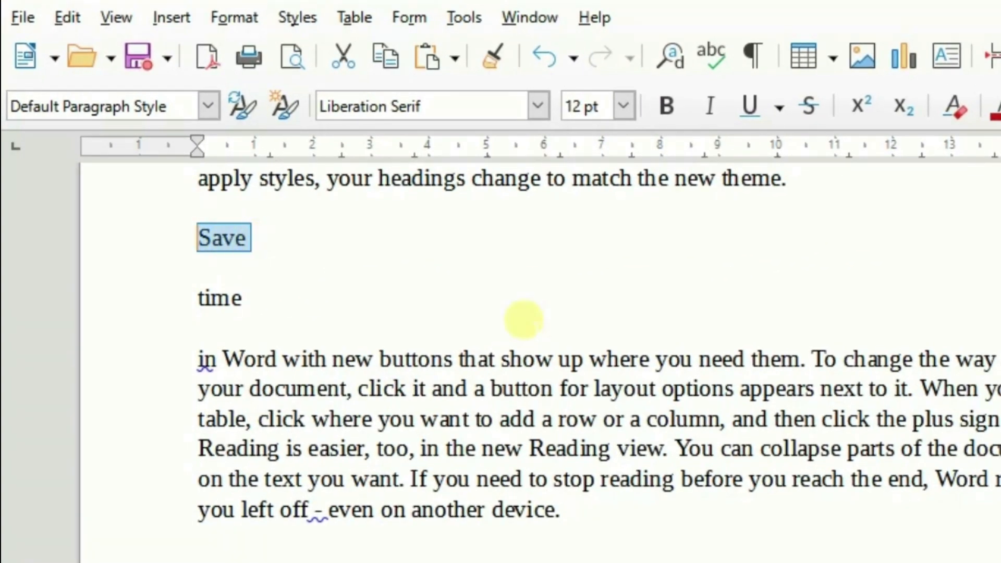
{"action": "left_click", "coordinate": [208, 106]}
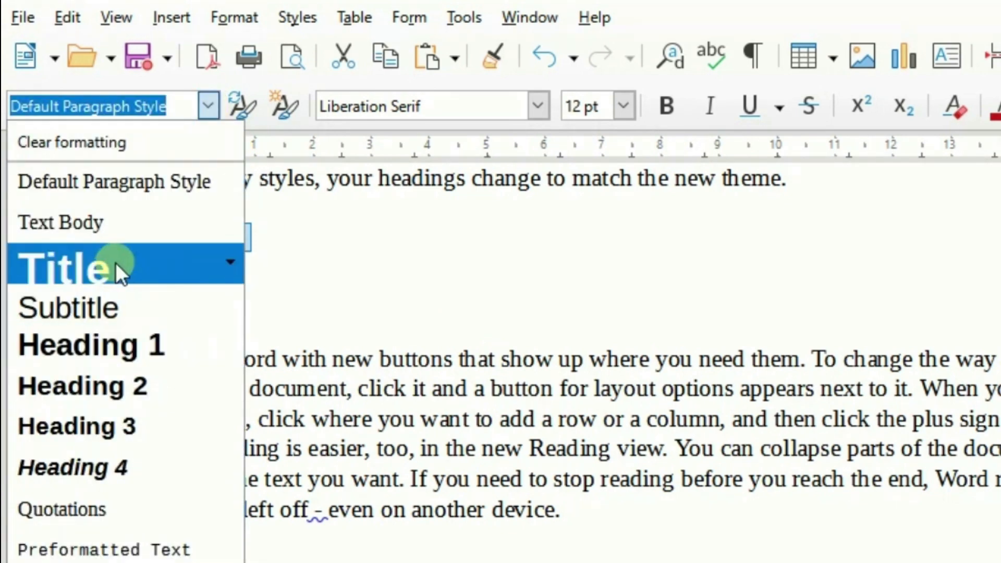
{"action": "left_click", "coordinate": [102, 271]}
{"action": "left_click", "coordinate": [647, 362]}
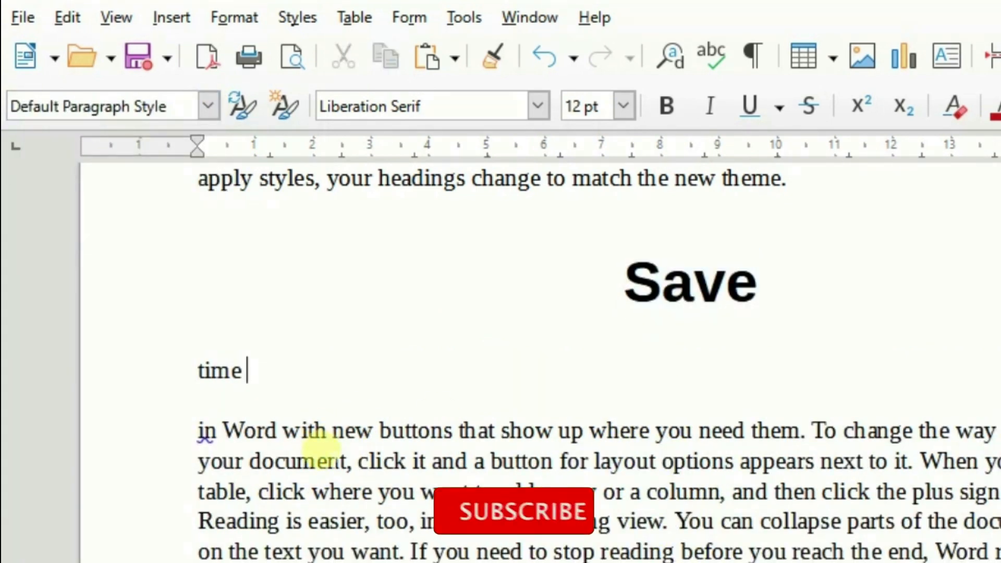
Use Fill Format Mode to apply the Title style of "Save" to "time", turn the mode off and select "Save".
{"action": "left_click_drag", "start_coordinate": [197, 369], "coordinate": [247, 371]}
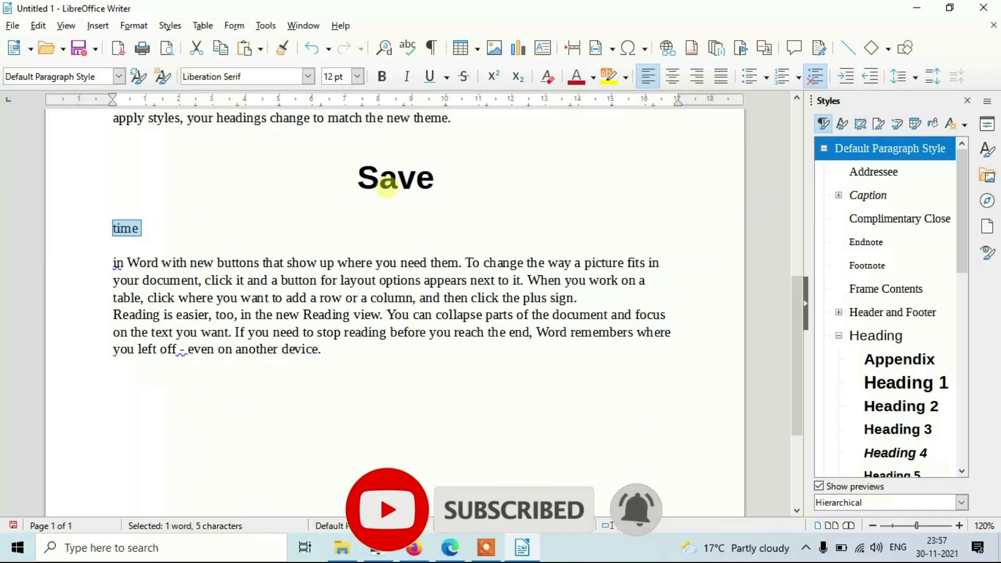
{"action": "left_click", "coordinate": [416, 177]}
{"action": "double_click", "coordinate": [359, 177]}
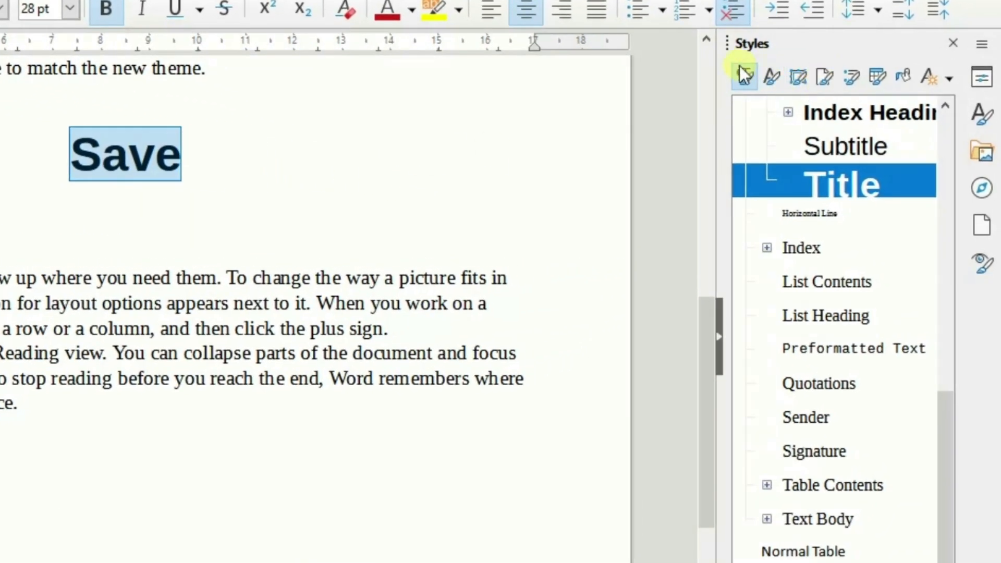
{"action": "left_click", "coordinate": [906, 79]}
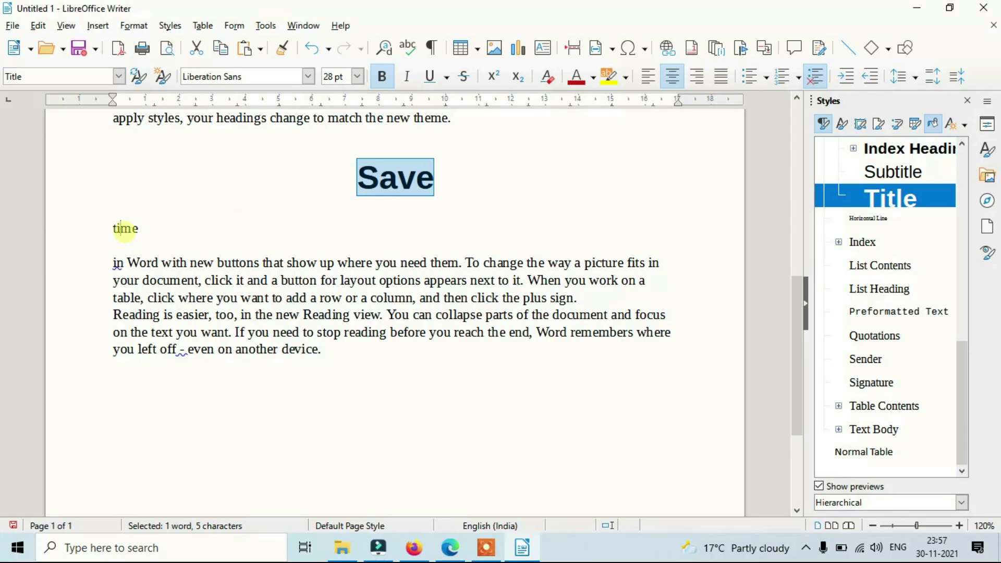
{"action": "left_click", "coordinate": [121, 229]}
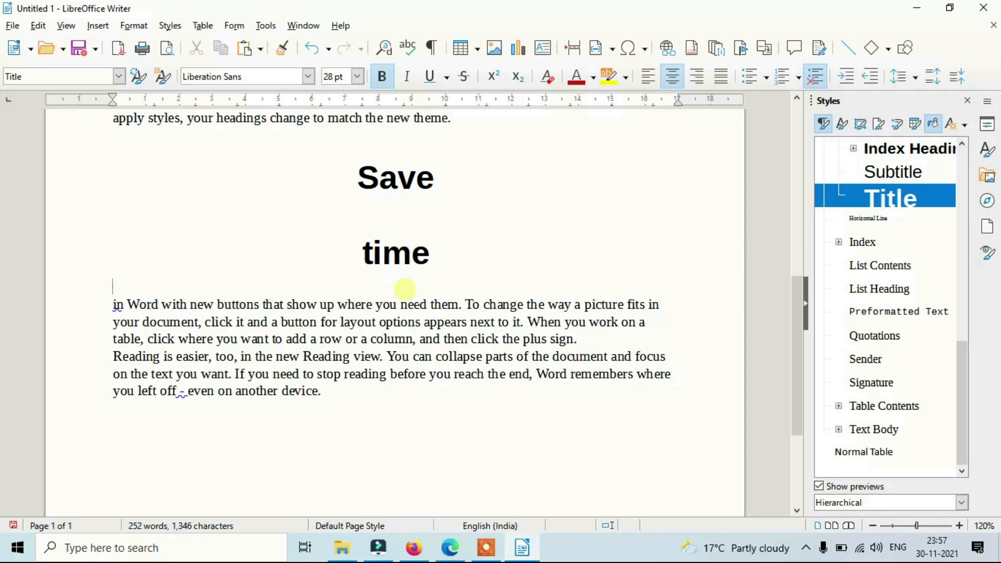
{"action": "key", "text": "ctrl+Home"}
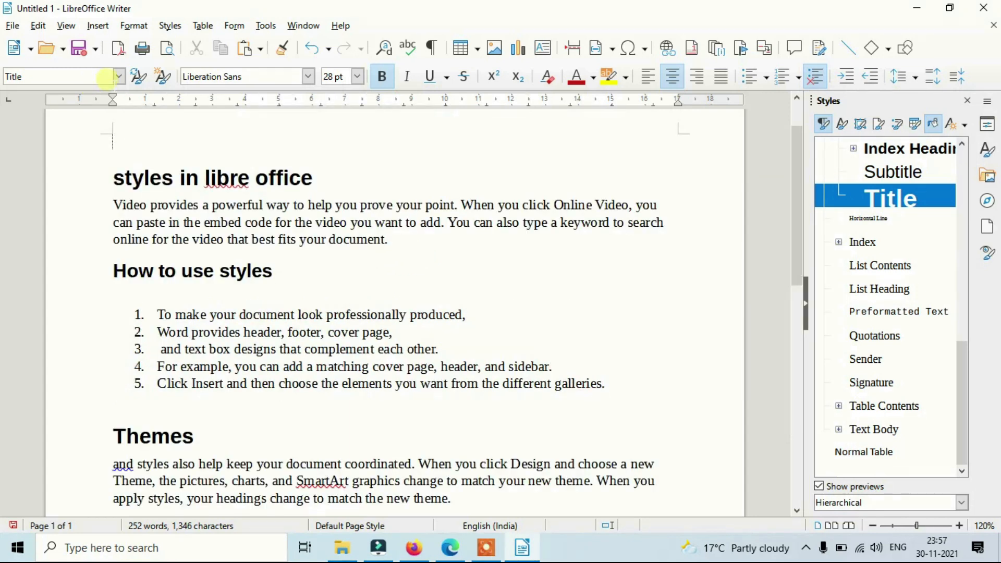
{"action": "scroll", "coordinate": [393, 331], "scroll_direction": "down", "scroll_amount": 10}
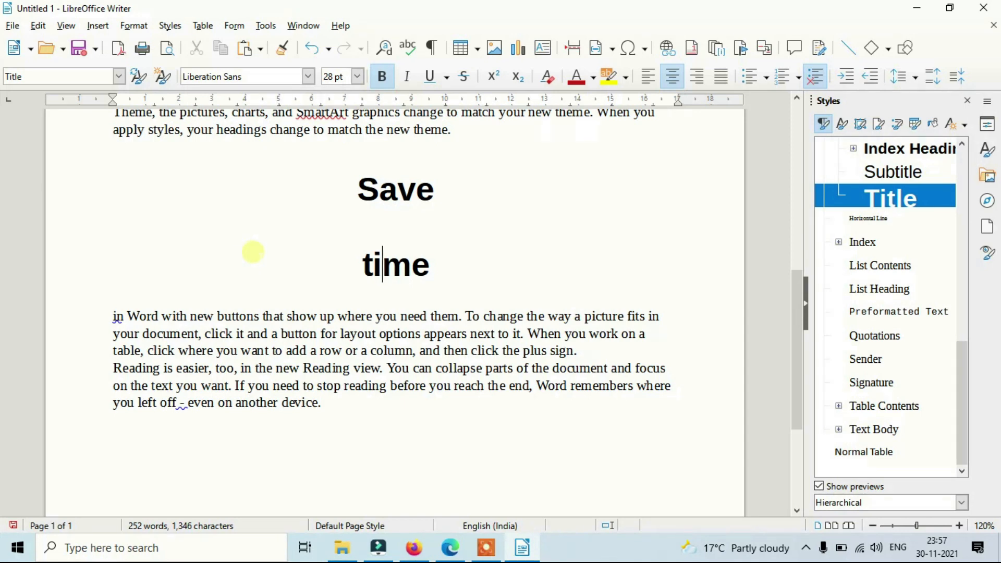
{"action": "left_click_drag", "start_coordinate": [358, 185], "coordinate": [467, 196]}
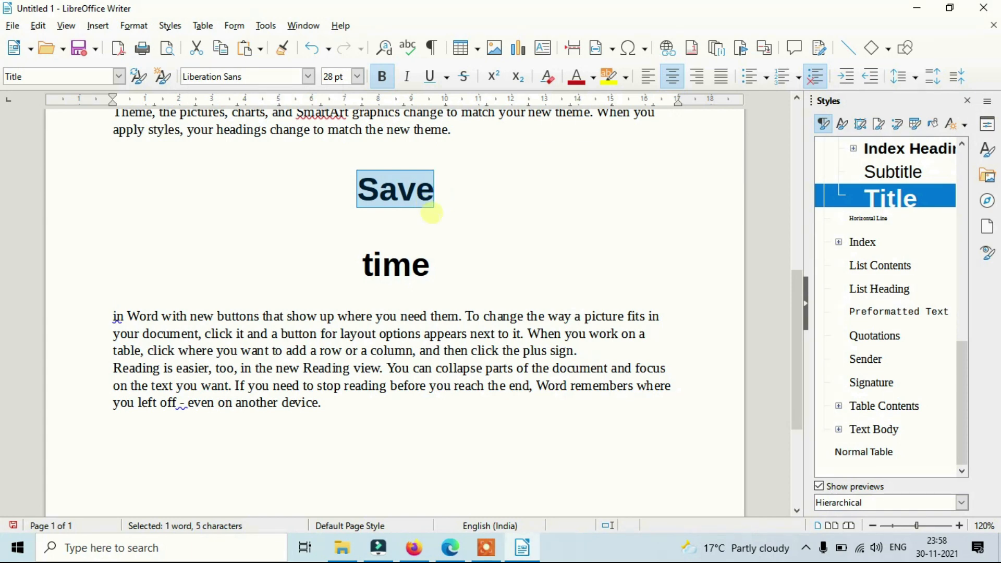
Check the "Creating and Updating a new Style" slide in Microsoft Edge, return to LibreOffice Writer and insert an empty line above the "Reading is easier" paragraph.
{"action": "key", "text": "alt+Tab"}
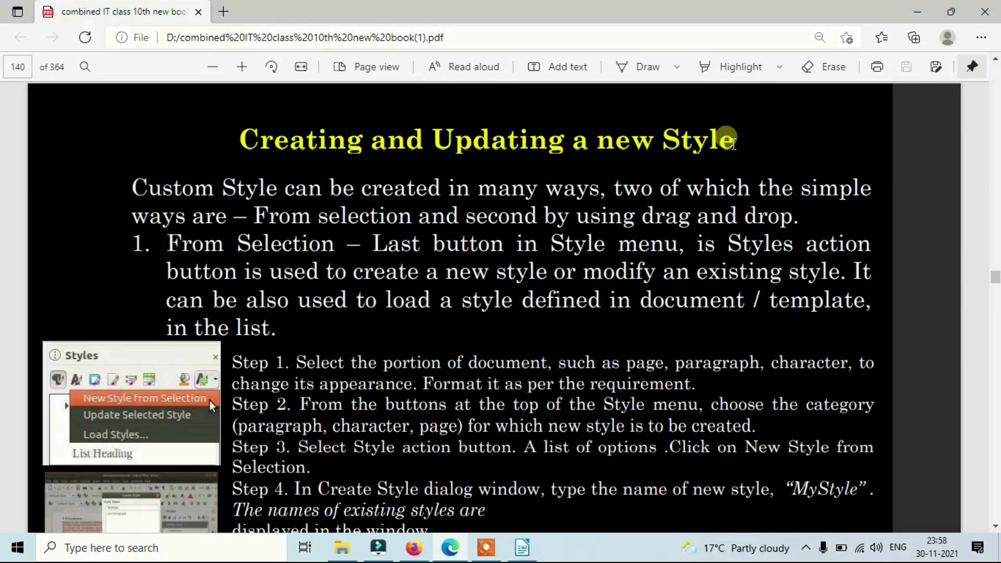
{"action": "left_click", "coordinate": [522, 547]}
{"action": "scroll", "coordinate": [461, 396], "scroll_direction": "down", "scroll_amount": 1}
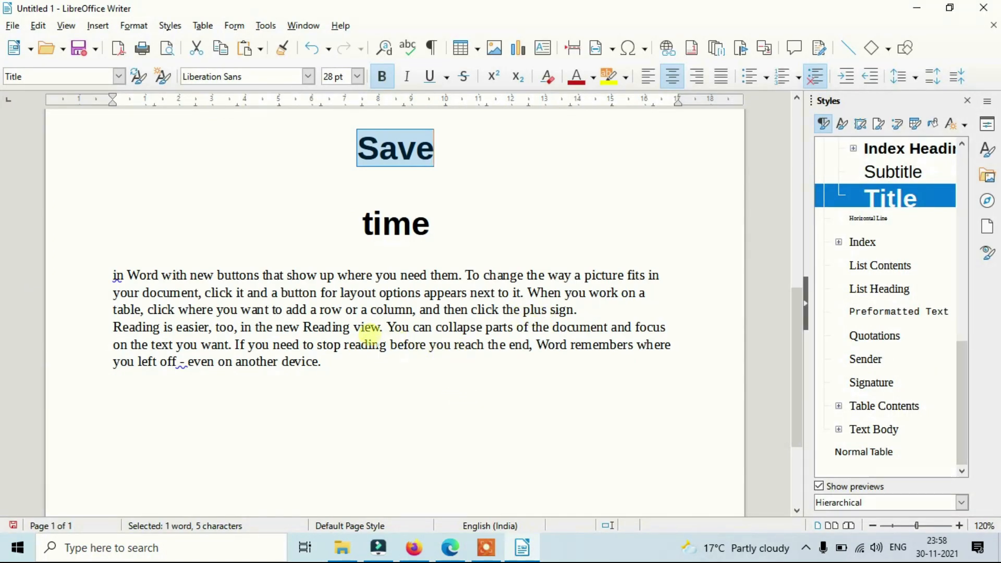
{"action": "left_click", "coordinate": [660, 307]}
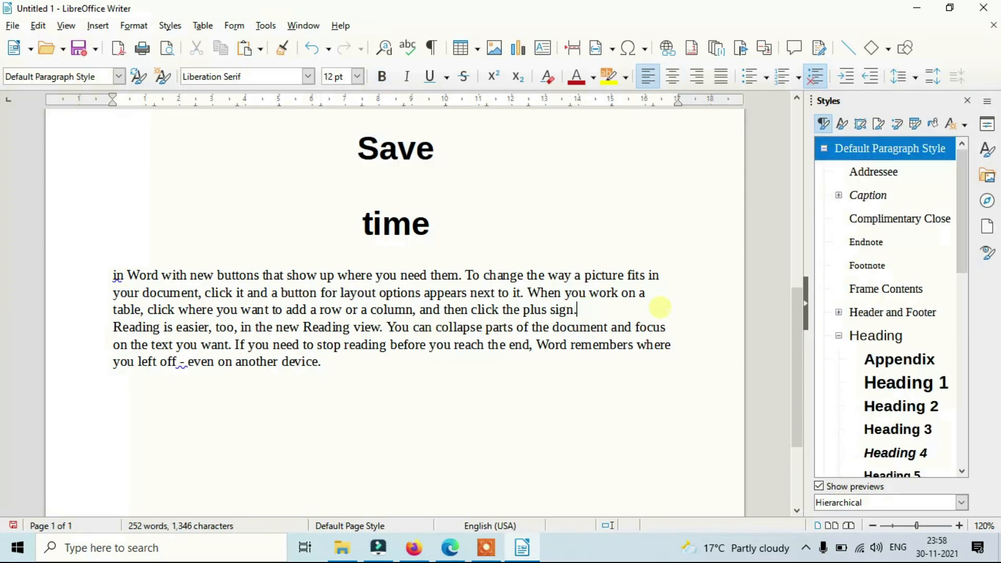
{"action": "key", "text": "Return"}
{"action": "scroll", "coordinate": [659, 307], "scroll_direction": "down", "scroll_amount": 3}
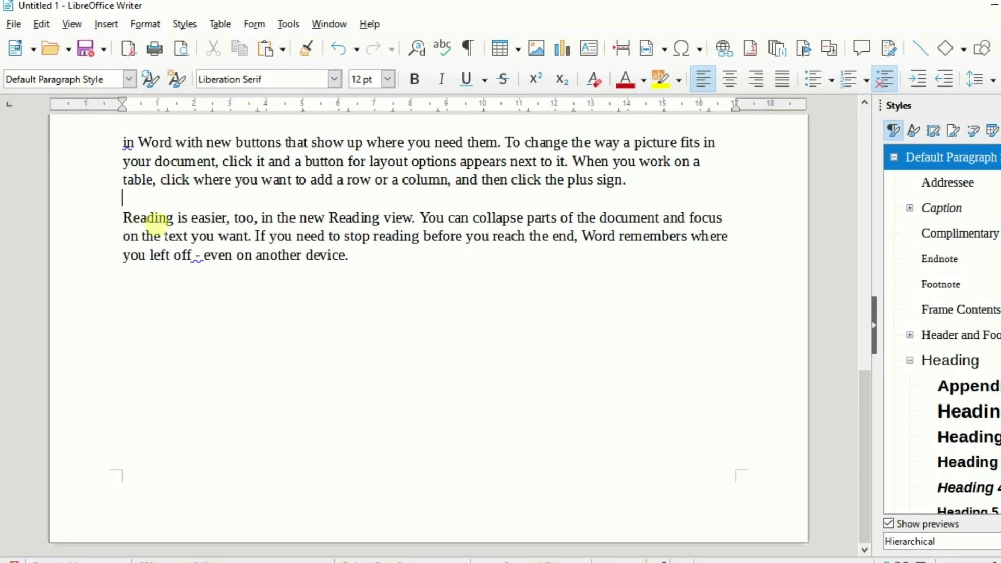
Apply the Quotations style to the last paragraph by way of its text "Reading is easier, too, in the new Reading view".
{"action": "left_click_drag", "start_coordinate": [114, 202], "coordinate": [192, 203]}
{"action": "left_click_drag", "start_coordinate": [266, 266], "coordinate": [526, 267]}
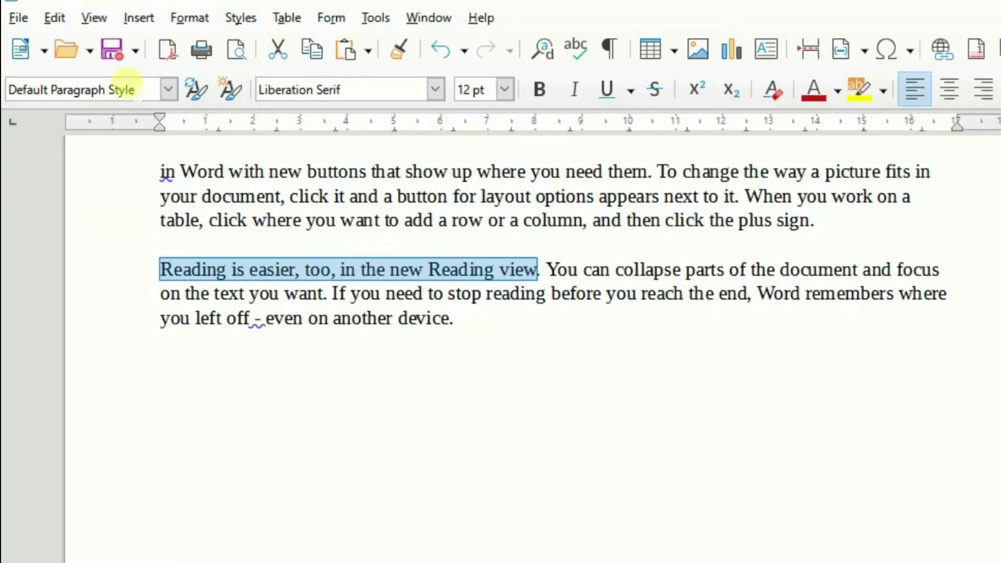
{"action": "left_click", "coordinate": [168, 90]}
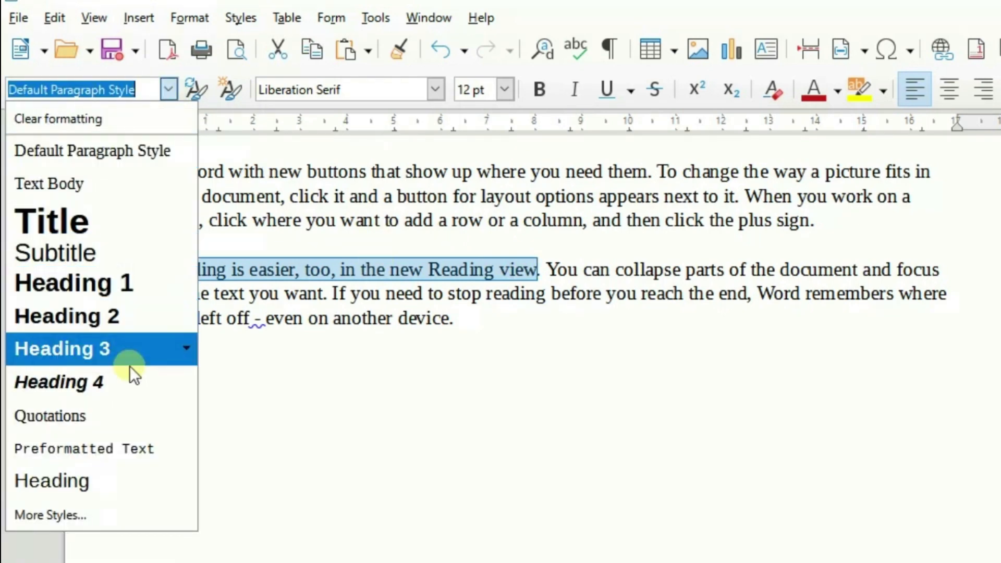
{"action": "left_click", "coordinate": [83, 417]}
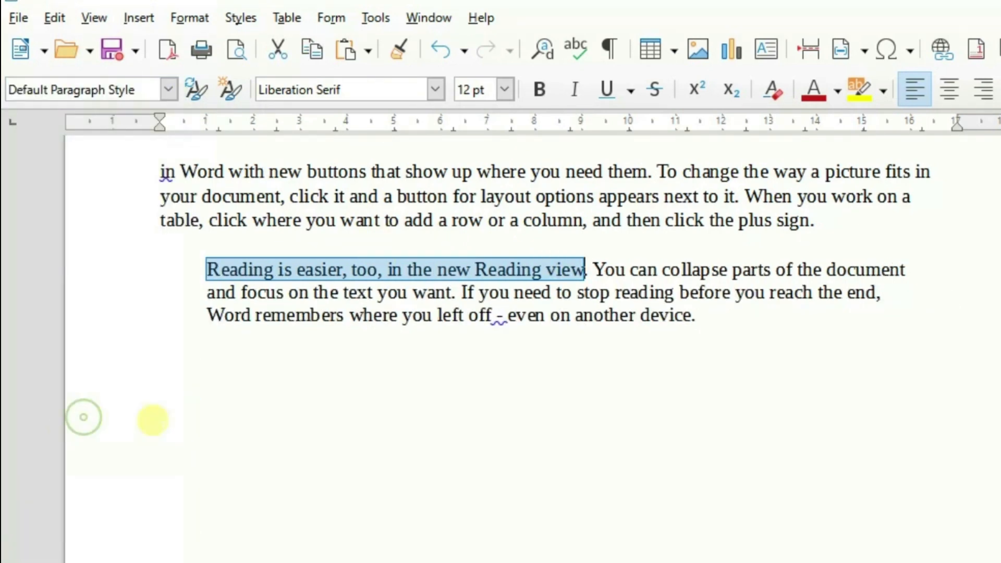
Format the last paragraph, "Reading is easier", in bold Lucida Calligraphy at 10.5 pt.
{"action": "left_click", "coordinate": [714, 323]}
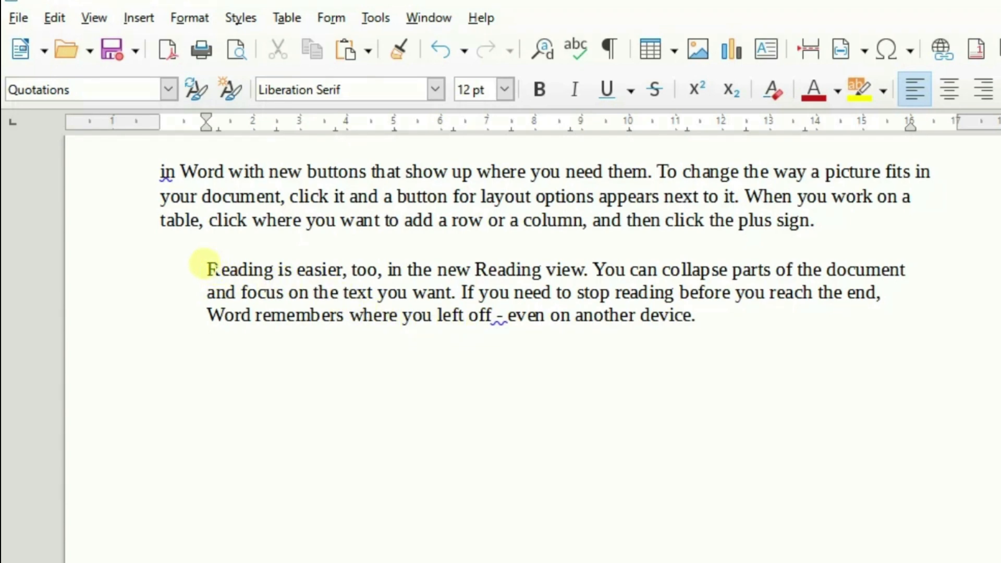
{"action": "left_click_drag", "start_coordinate": [207, 269], "coordinate": [701, 315]}
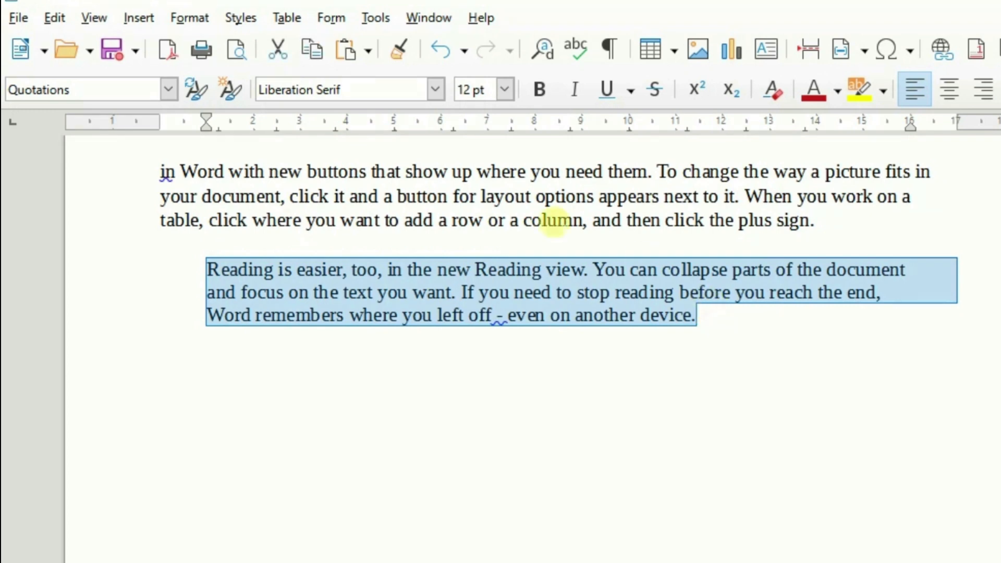
{"action": "left_click", "coordinate": [435, 89]}
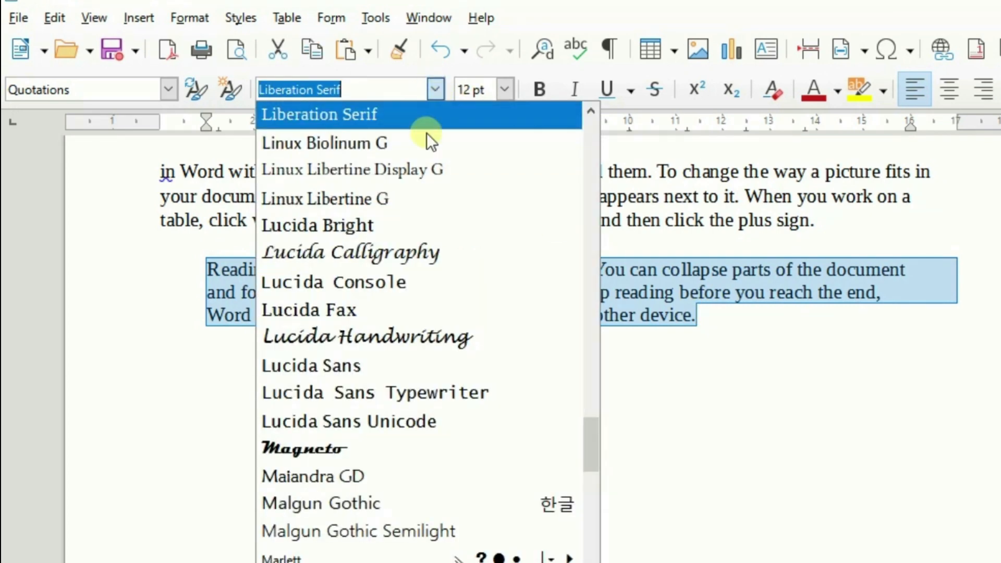
{"action": "left_click", "coordinate": [390, 250]}
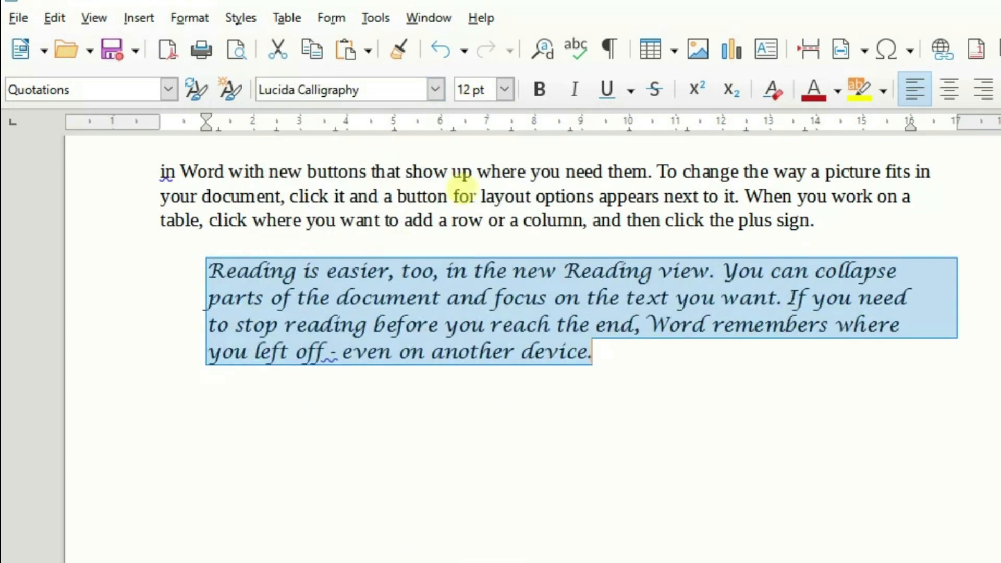
{"action": "left_click", "coordinate": [505, 89]}
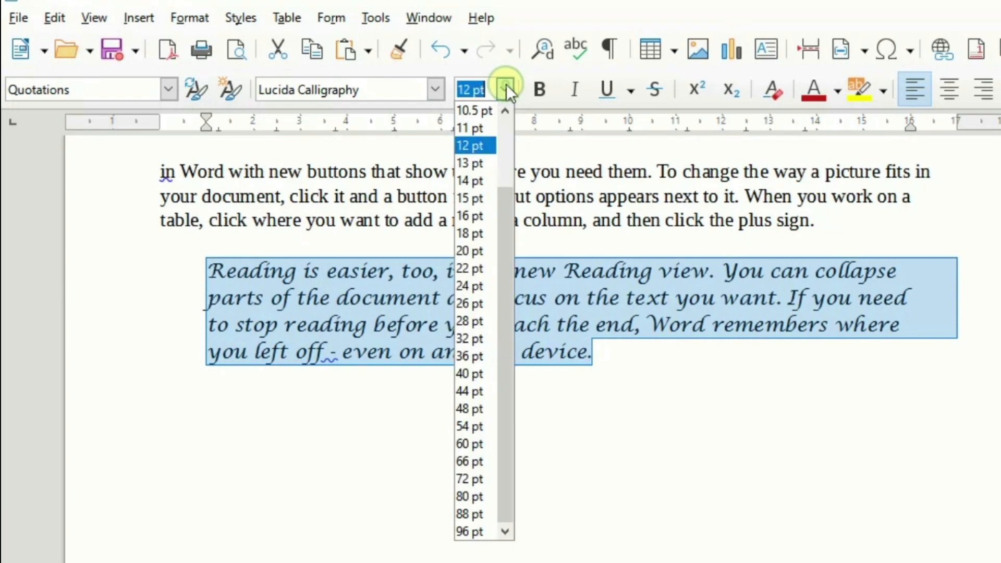
{"action": "left_click", "coordinate": [475, 111]}
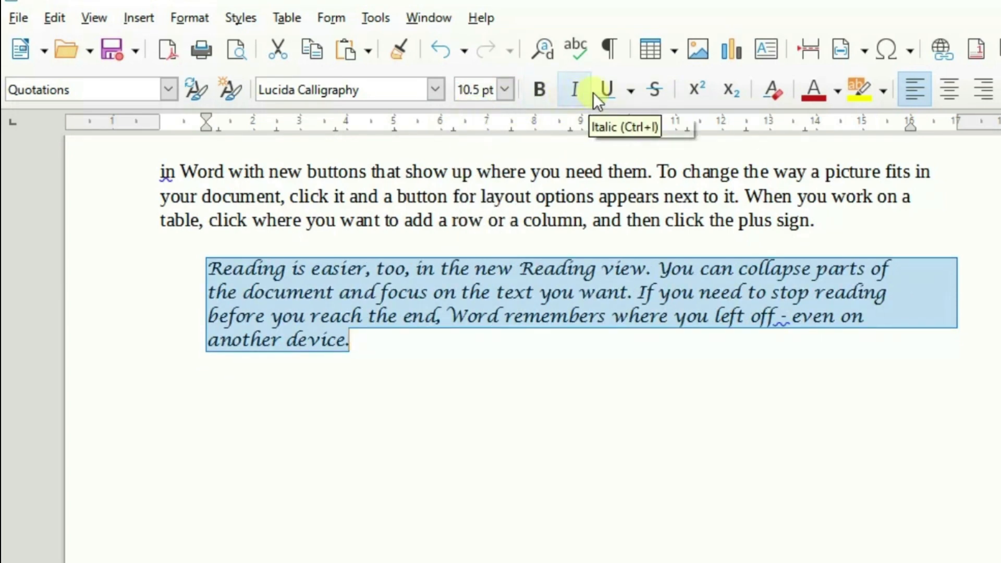
{"action": "left_click", "coordinate": [543, 91]}
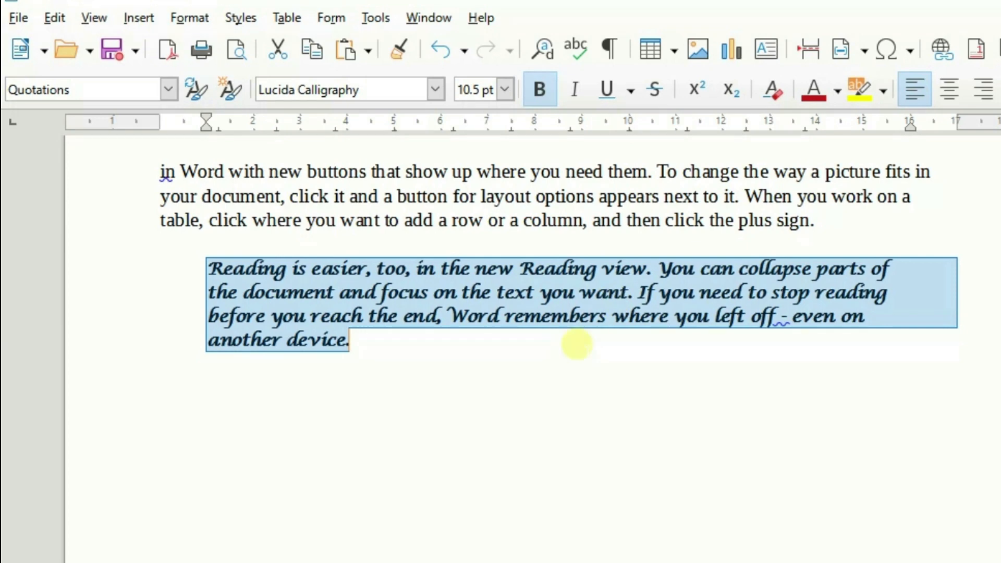
Color the selected last paragraph red and update the Quotations style from this formatting.
{"action": "left_click", "coordinate": [837, 92]}
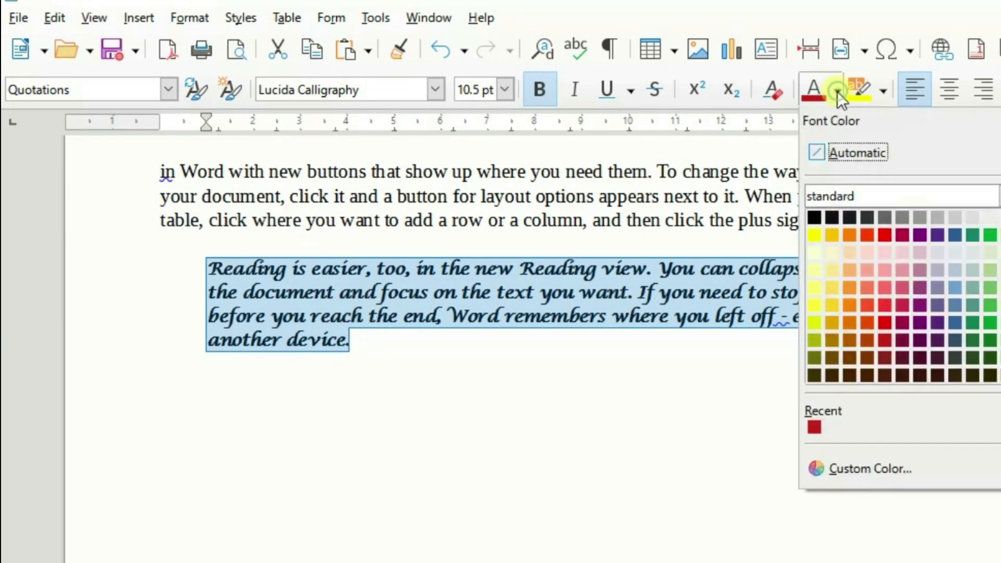
{"action": "left_click", "coordinate": [838, 92]}
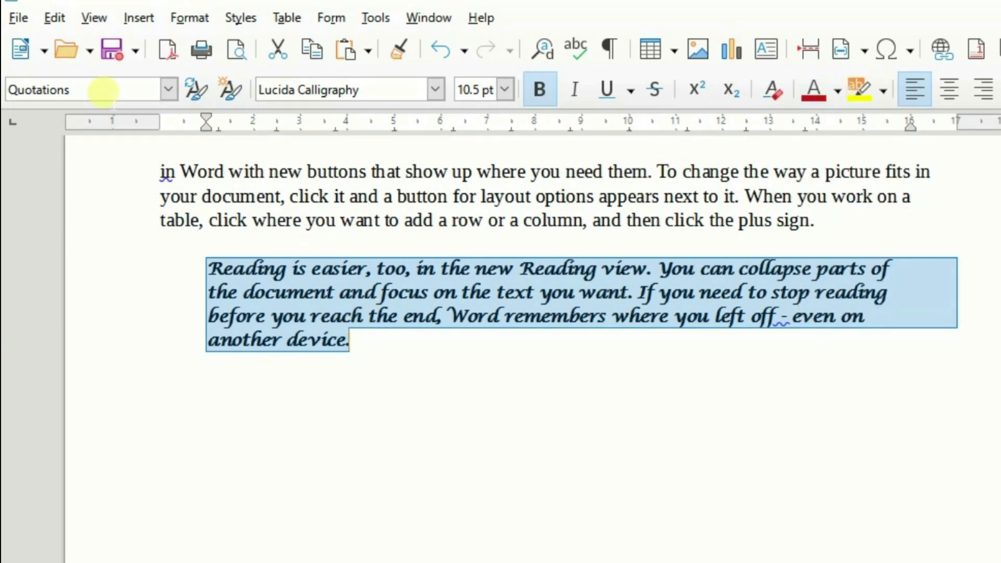
{"action": "left_click", "coordinate": [837, 92]}
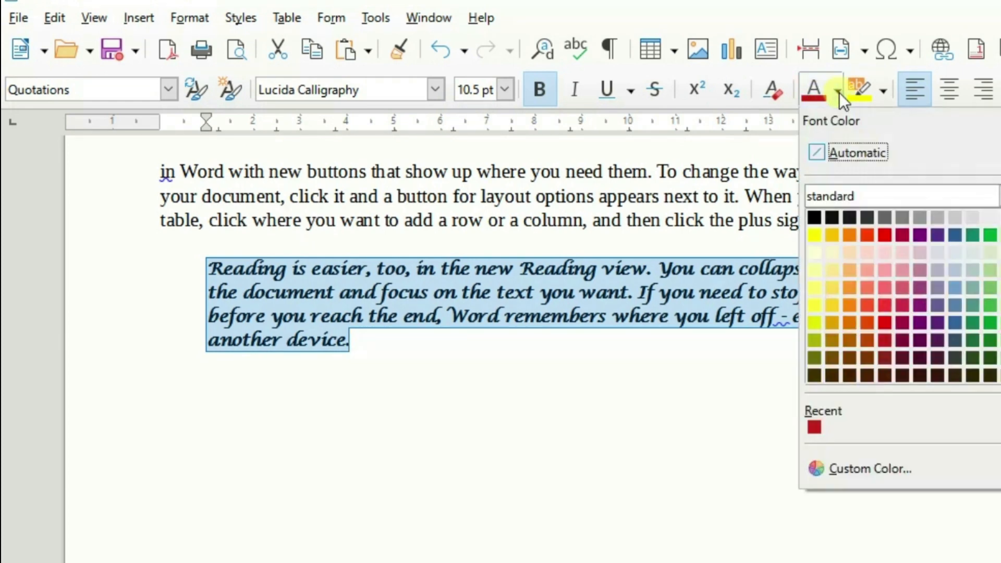
{"action": "left_click", "coordinate": [882, 234]}
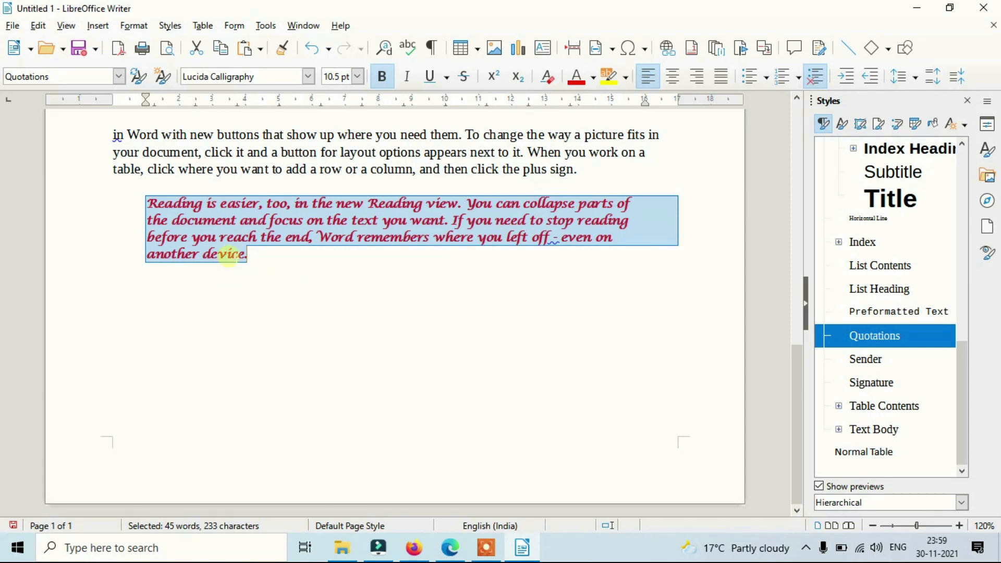
{"action": "left_click", "coordinate": [170, 25]}
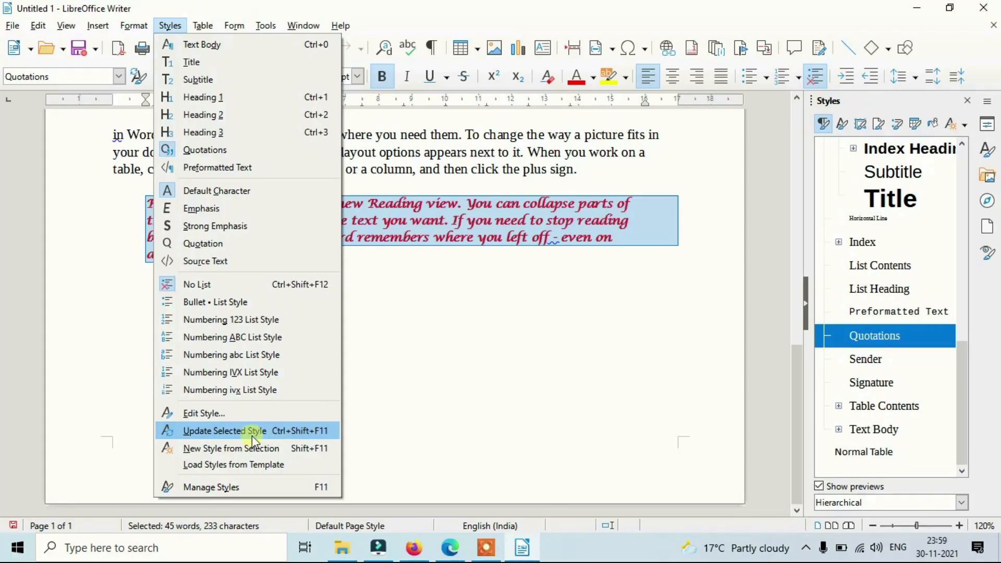
{"action": "left_click", "coordinate": [246, 432]}
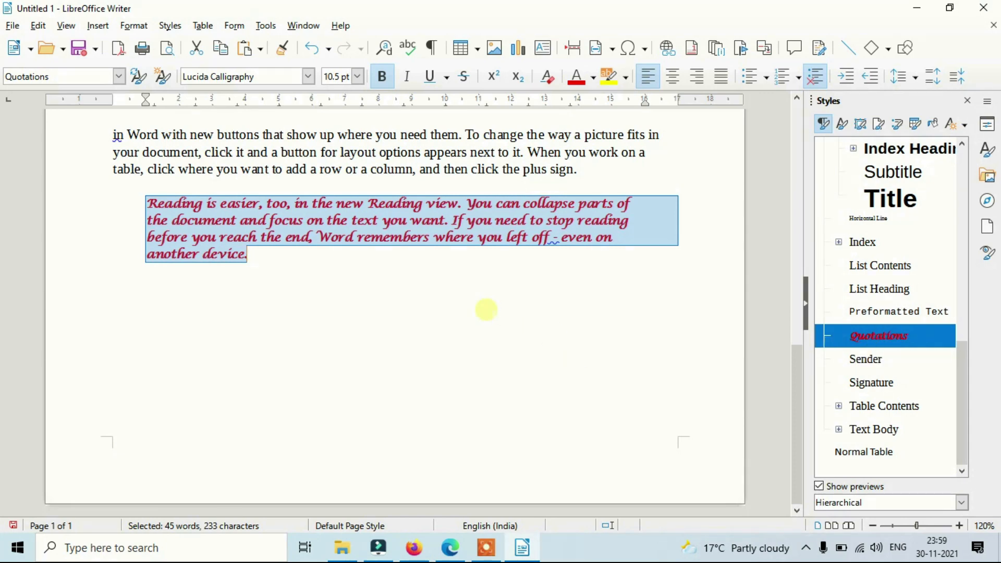
Apply the updated Quotations style to the five numbered items under "How to use styles" and compare them with the last paragraph.
{"action": "left_click", "coordinate": [472, 316]}
{"action": "scroll", "coordinate": [464, 319], "scroll_direction": "up", "scroll_amount": 3}
{"action": "scroll", "coordinate": [438, 394], "scroll_direction": "up", "scroll_amount": 5}
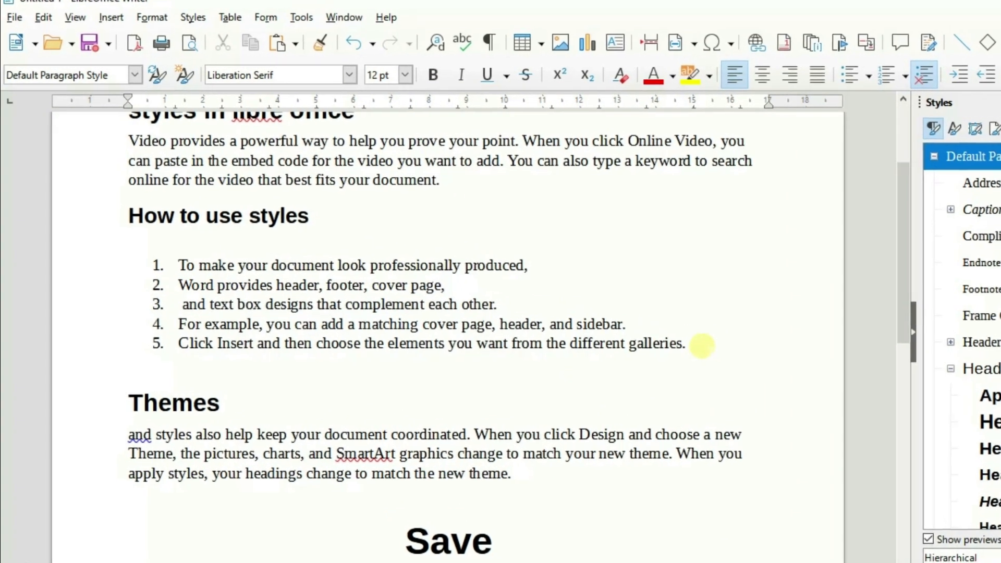
{"action": "left_click_drag", "start_coordinate": [698, 345], "coordinate": [172, 265]}
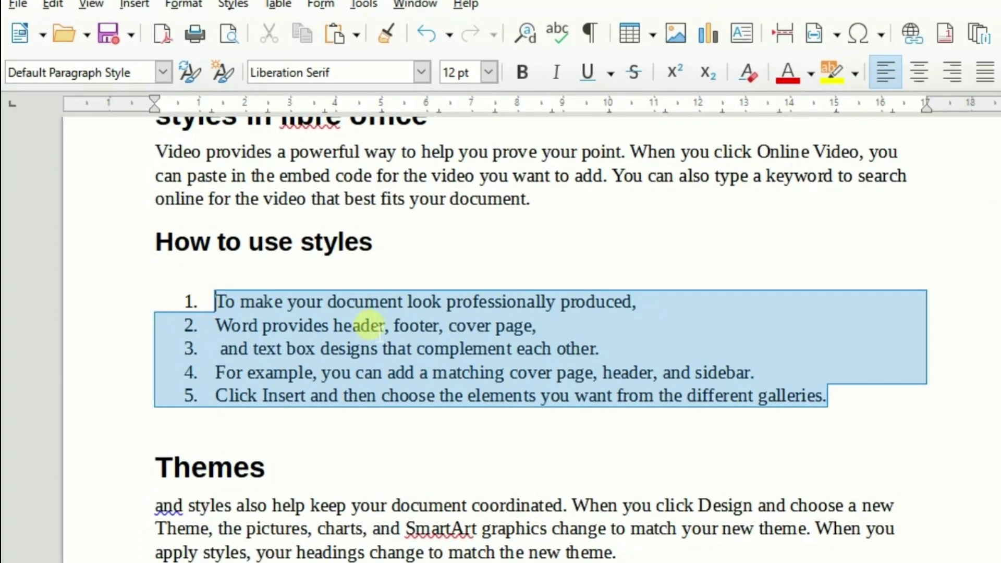
{"action": "left_click", "coordinate": [162, 73]}
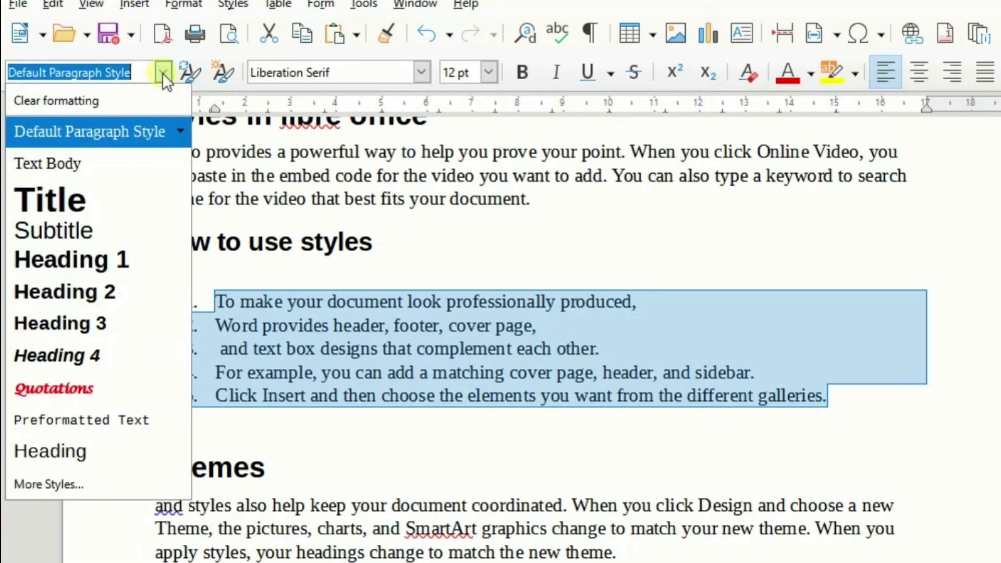
{"action": "left_click", "coordinate": [75, 389]}
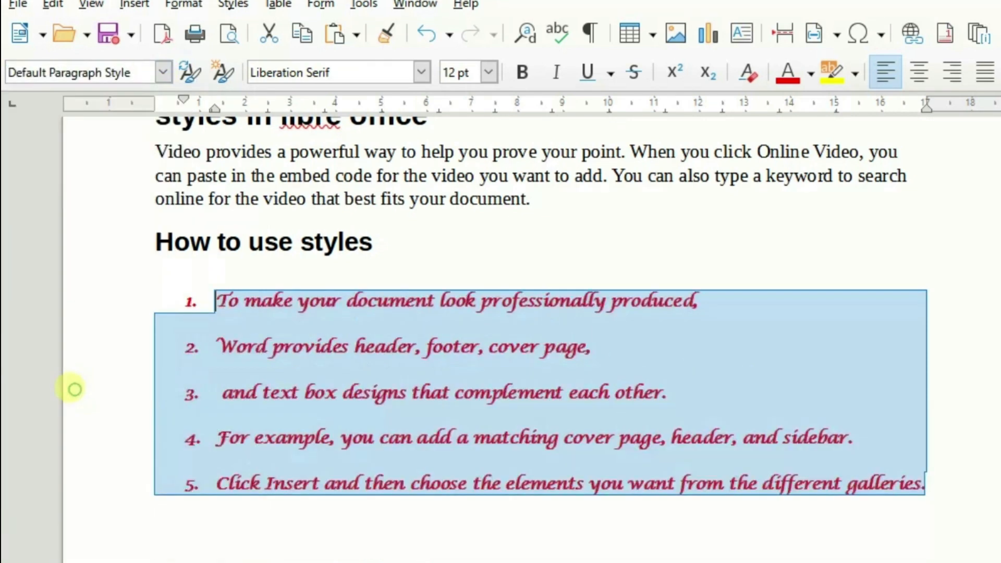
{"action": "scroll", "coordinate": [336, 339], "scroll_direction": "down", "scroll_amount": 2}
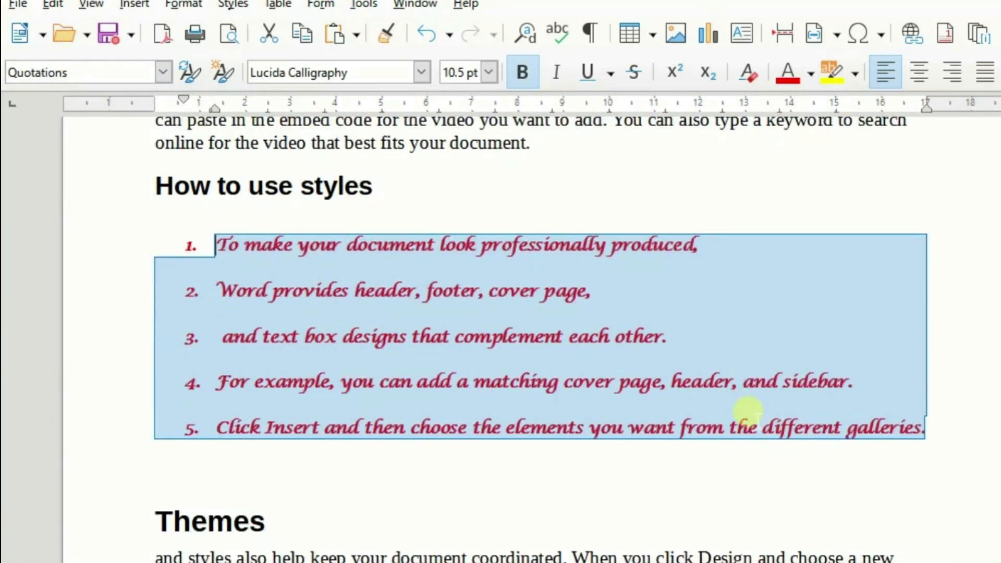
{"action": "scroll", "coordinate": [698, 384], "scroll_direction": "down", "scroll_amount": 2}
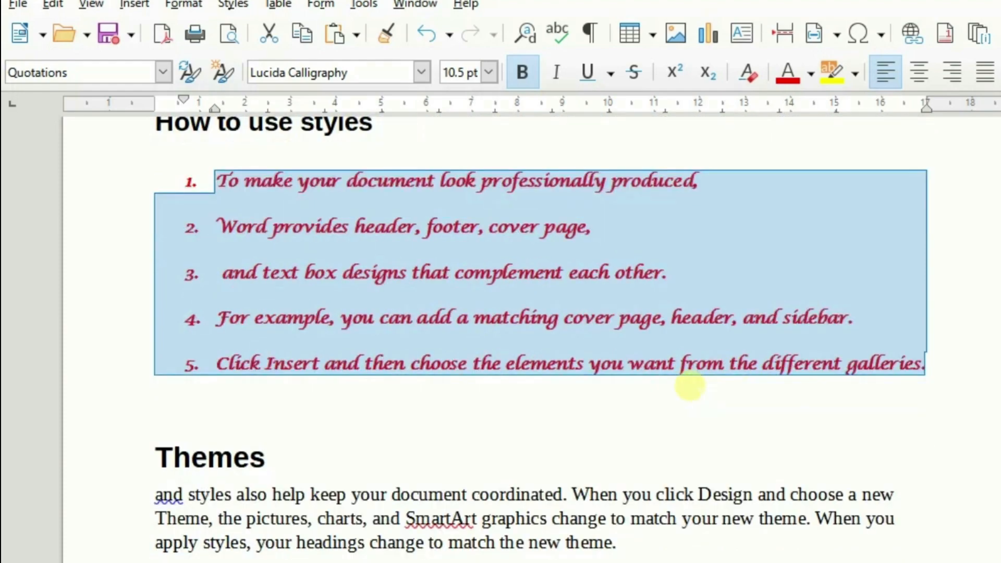
{"action": "scroll", "coordinate": [689, 386], "scroll_direction": "down", "scroll_amount": 5}
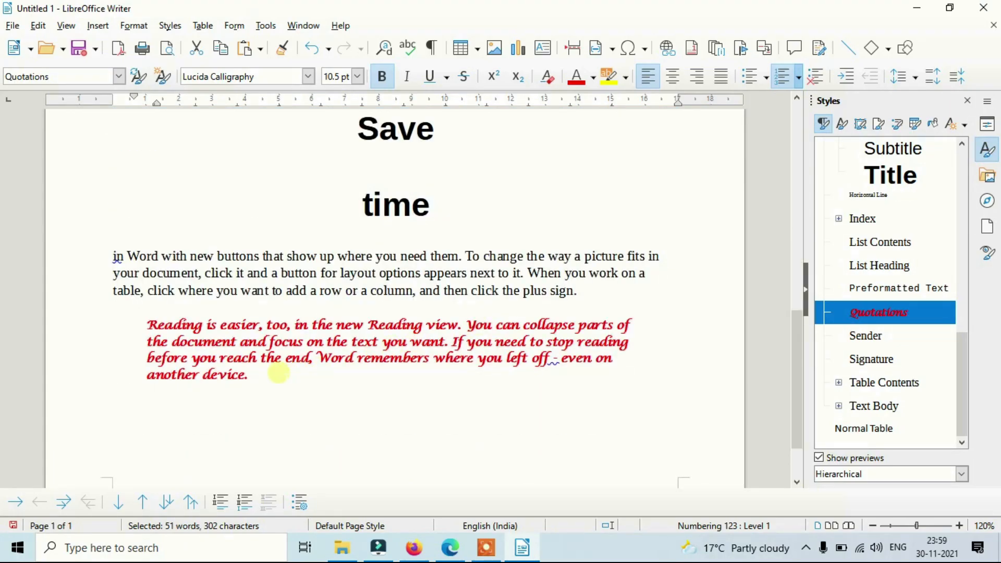
{"action": "left_click_drag", "start_coordinate": [279, 372], "coordinate": [156, 324]}
{"action": "scroll", "coordinate": [427, 331], "scroll_direction": "down", "scroll_amount": 1}
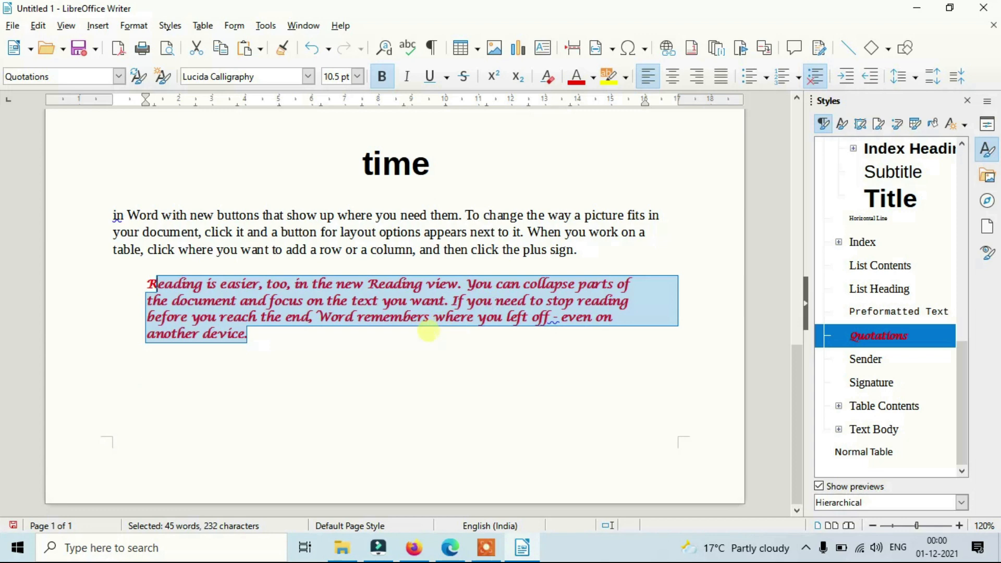
{"action": "left_click", "coordinate": [349, 366]}
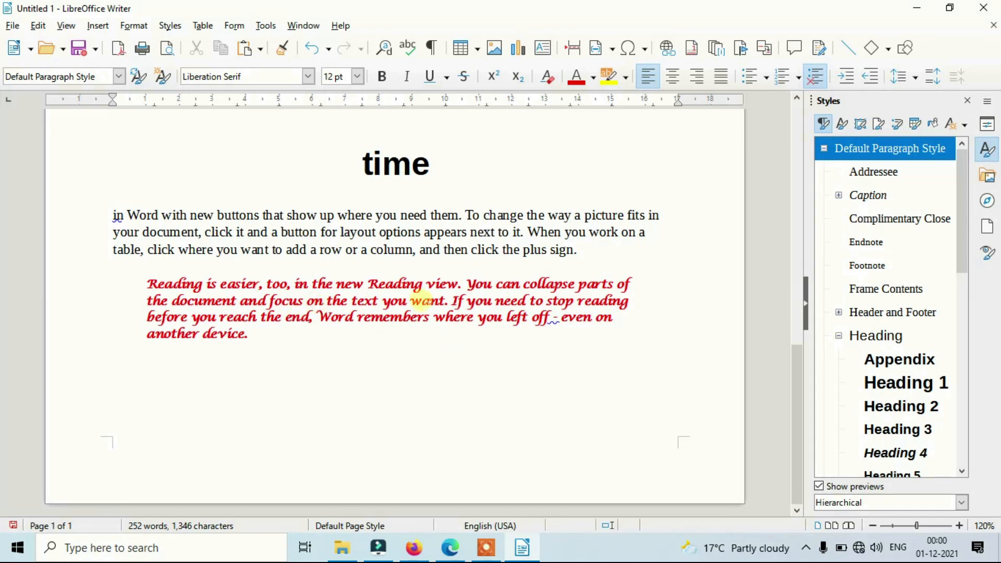
Set the "styles in libre office" line and the paragraph beneath it to Arial Rounded MT Bold at 13 pt.
{"action": "scroll", "coordinate": [305, 330], "scroll_direction": "up", "scroll_amount": 15}
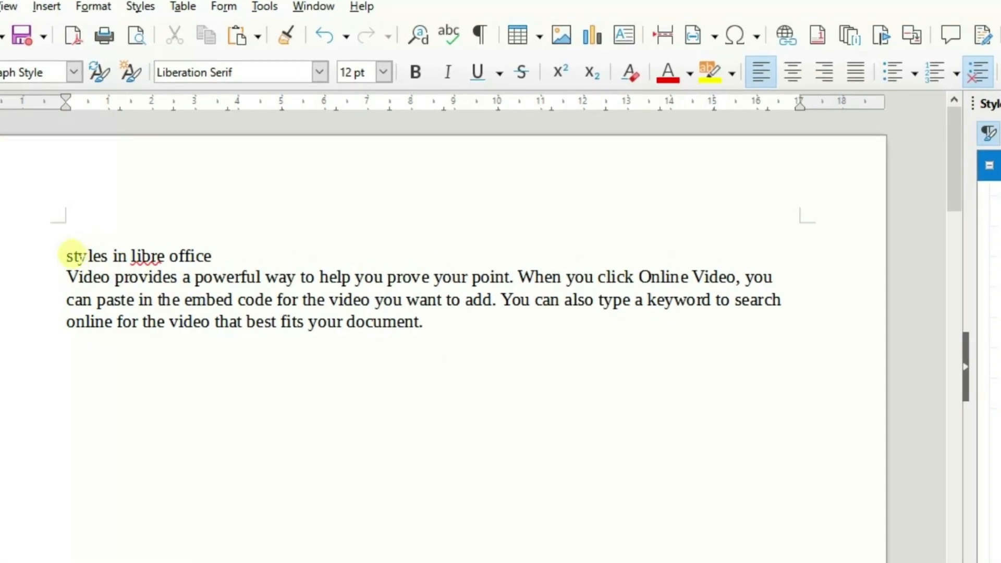
{"action": "left_click_drag", "start_coordinate": [68, 255], "coordinate": [452, 323]}
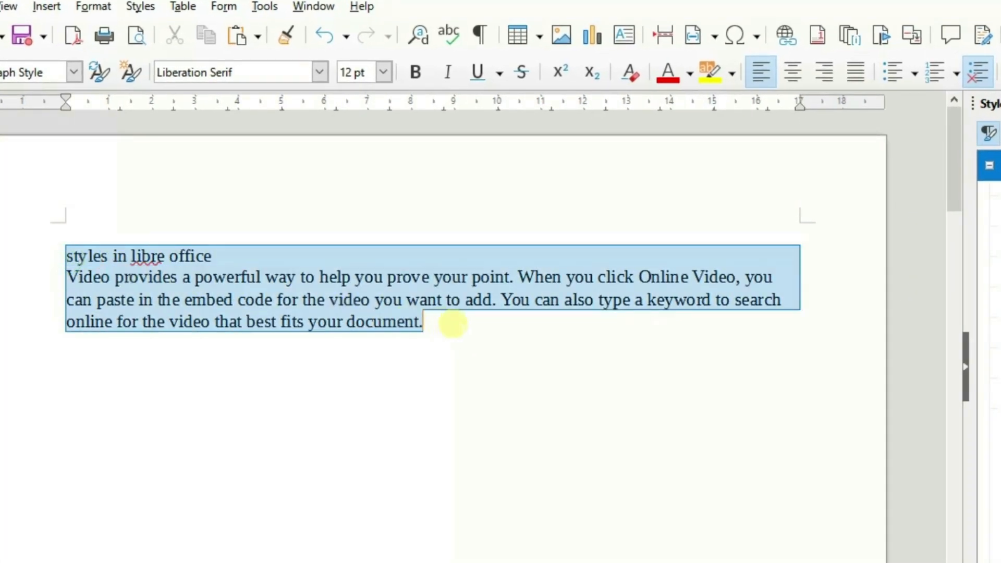
{"action": "left_click", "coordinate": [320, 71]}
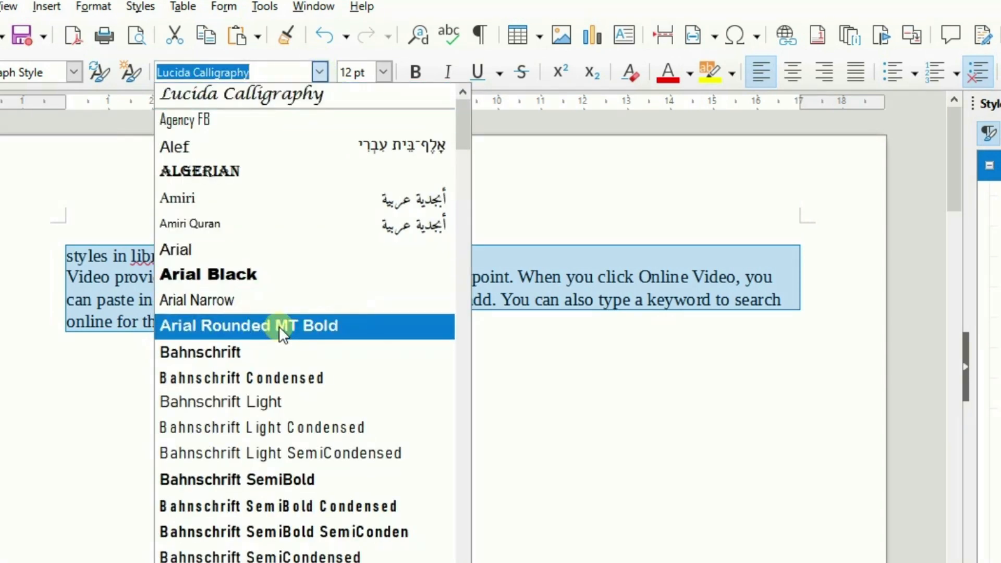
{"action": "left_click", "coordinate": [313, 325]}
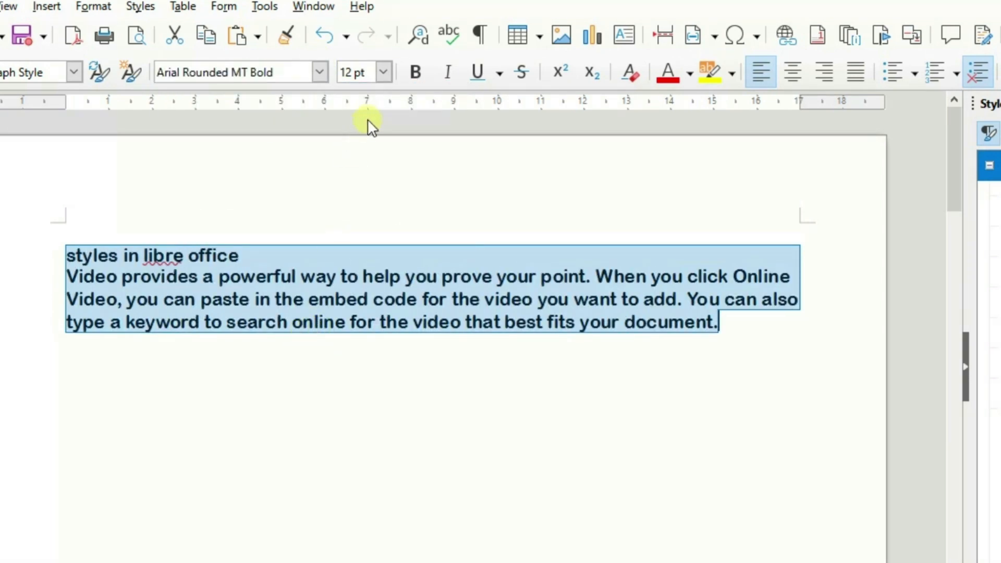
{"action": "left_click", "coordinate": [383, 75]}
{"action": "left_click", "coordinate": [359, 268]}
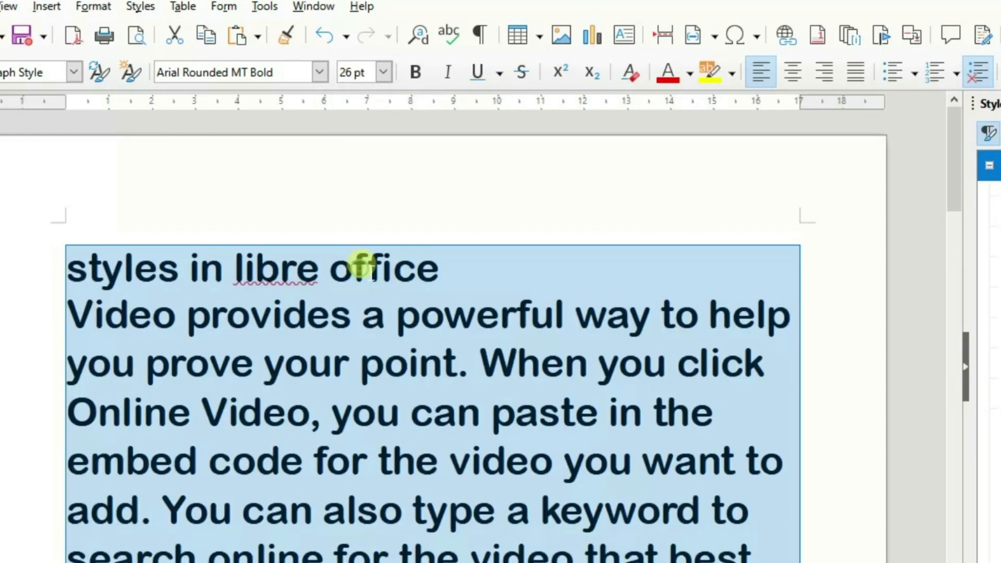
{"action": "left_click", "coordinate": [384, 73]}
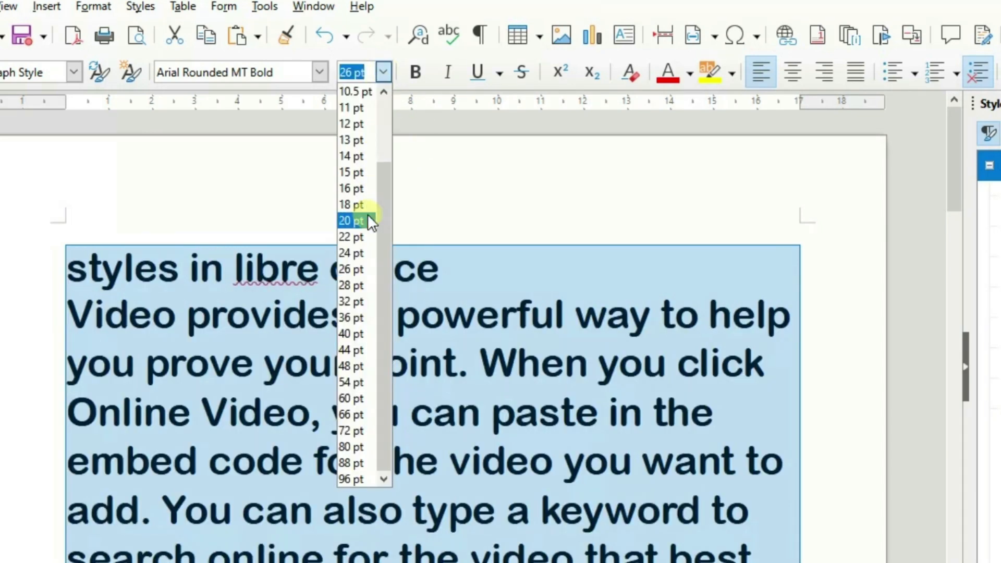
{"action": "left_click", "coordinate": [354, 141]}
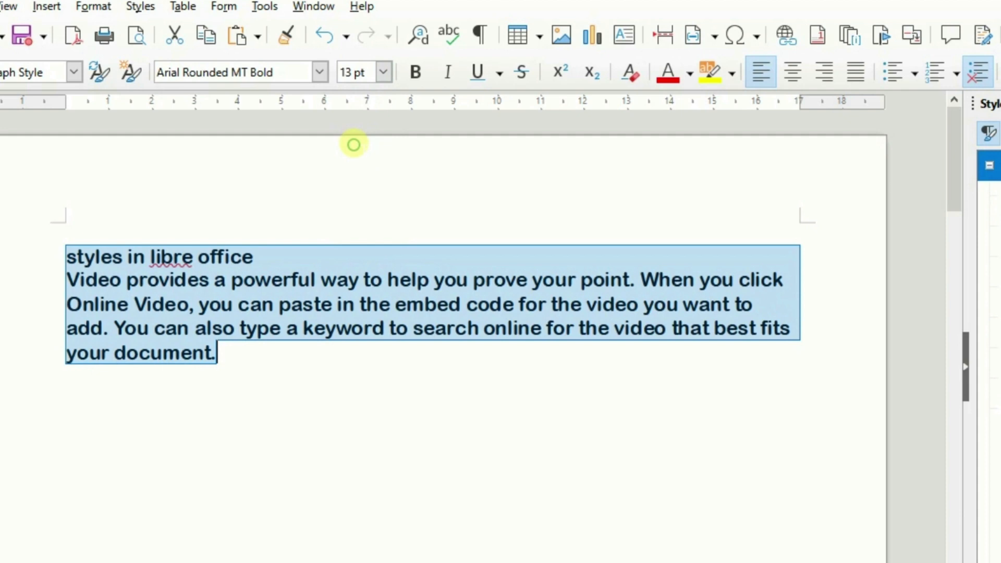
Make the selected opening text italic, color it orange-red and center it.
{"action": "left_click", "coordinate": [447, 74]}
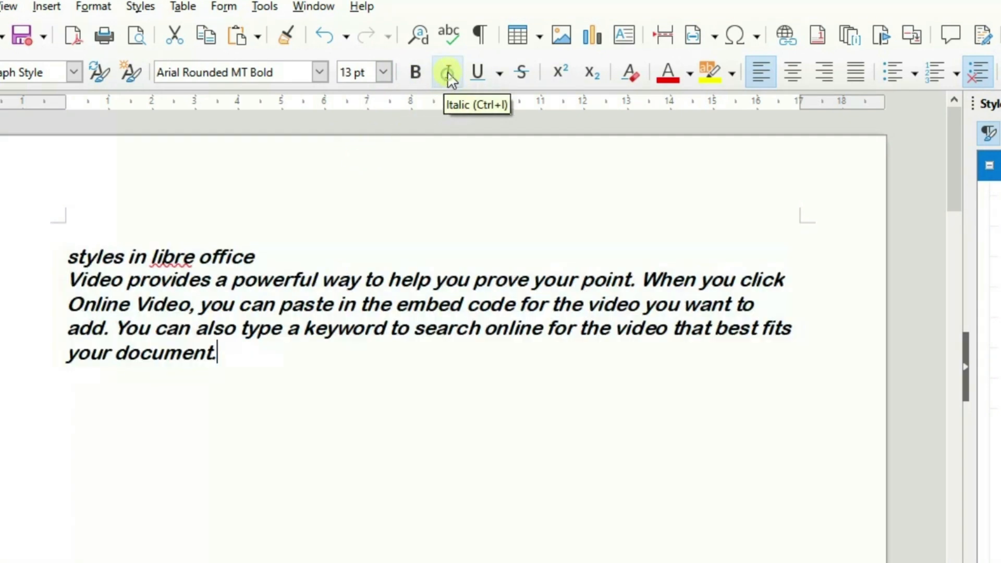
{"action": "left_click", "coordinate": [689, 73]}
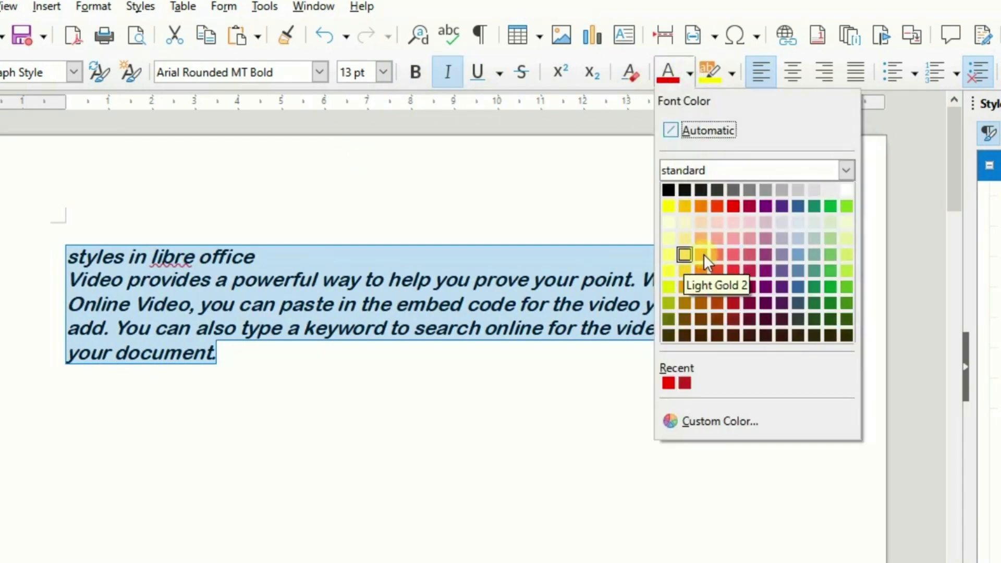
{"action": "left_click", "coordinate": [722, 204]}
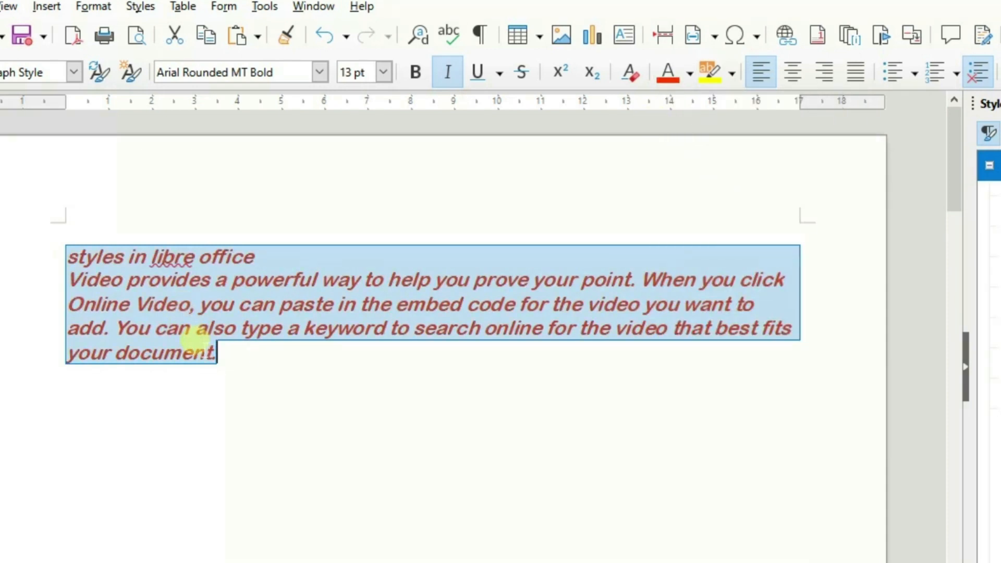
{"action": "left_click", "coordinate": [798, 71]}
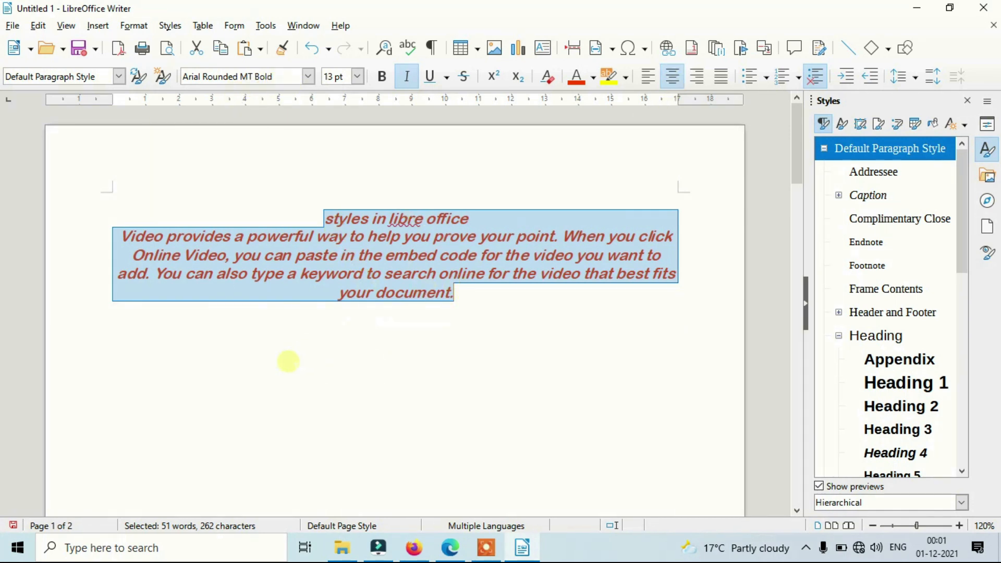
Create a new paragraph style named "informationtechy" from the selected orange-red opening text.
{"action": "left_click", "coordinate": [475, 303]}
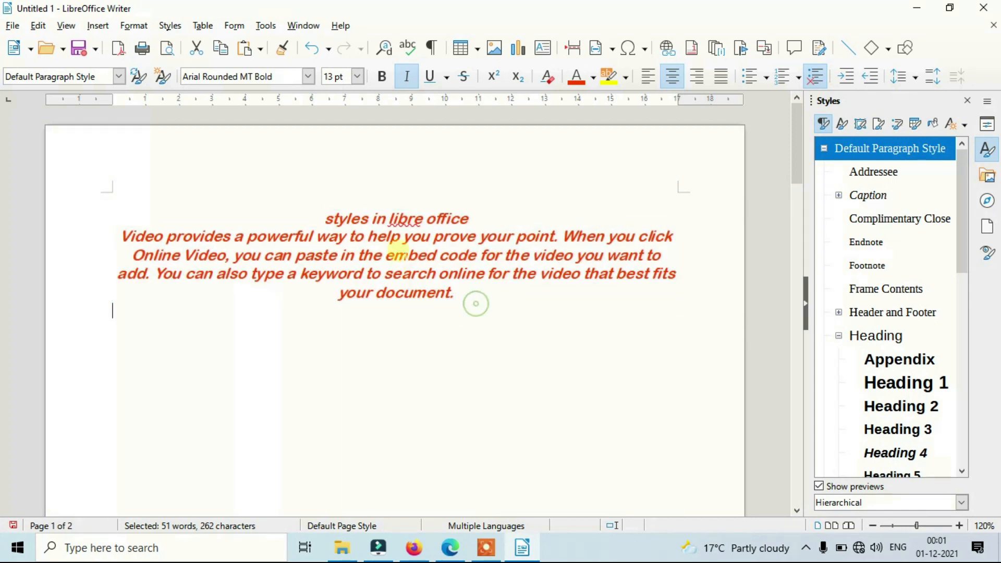
{"action": "left_click", "coordinate": [122, 81]}
{"action": "left_click", "coordinate": [320, 209]}
{"action": "left_click_drag", "start_coordinate": [323, 218], "coordinate": [483, 291]}
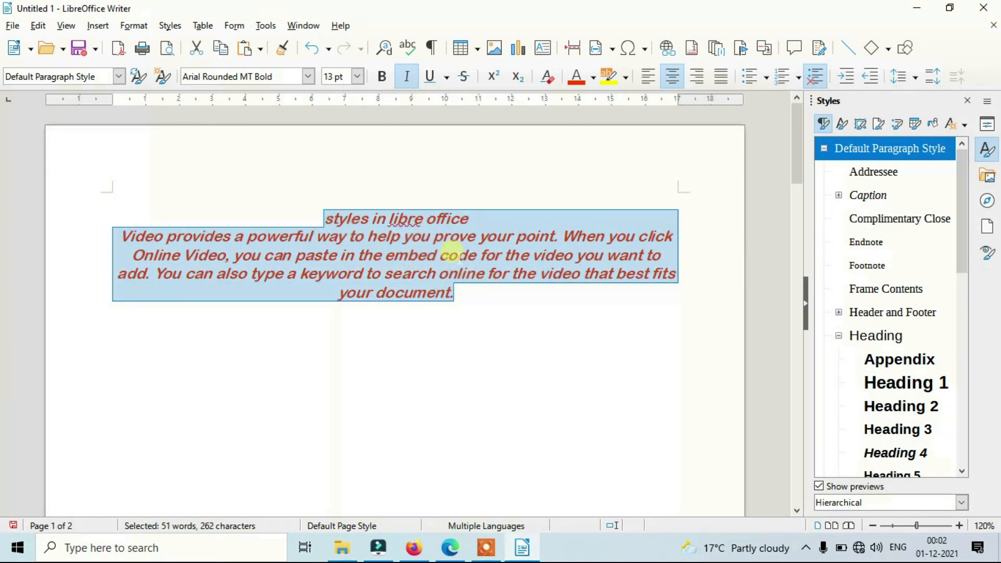
{"action": "left_click", "coordinate": [496, 320]}
{"action": "left_click_drag", "start_coordinate": [323, 216], "coordinate": [474, 292]}
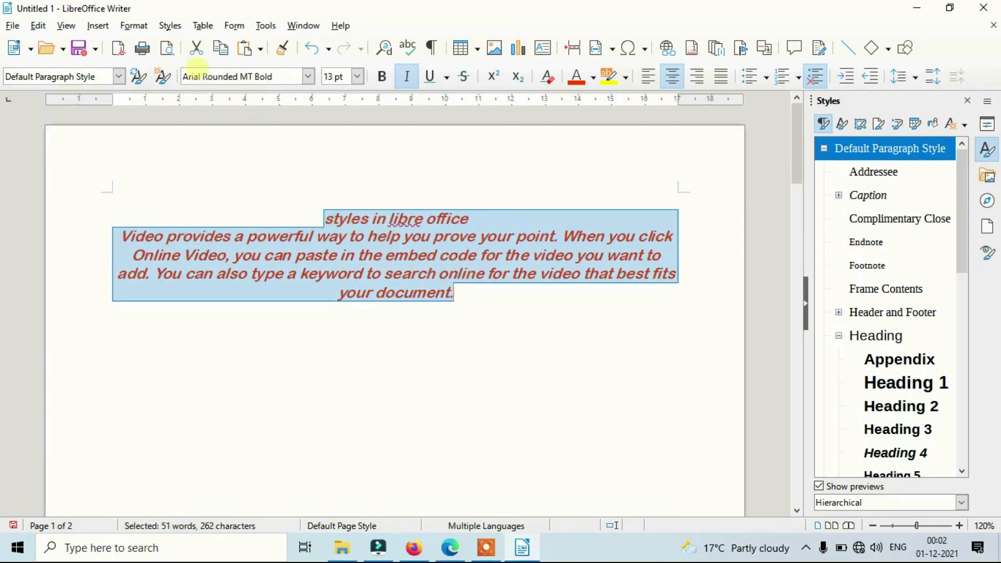
{"action": "left_click", "coordinate": [170, 25]}
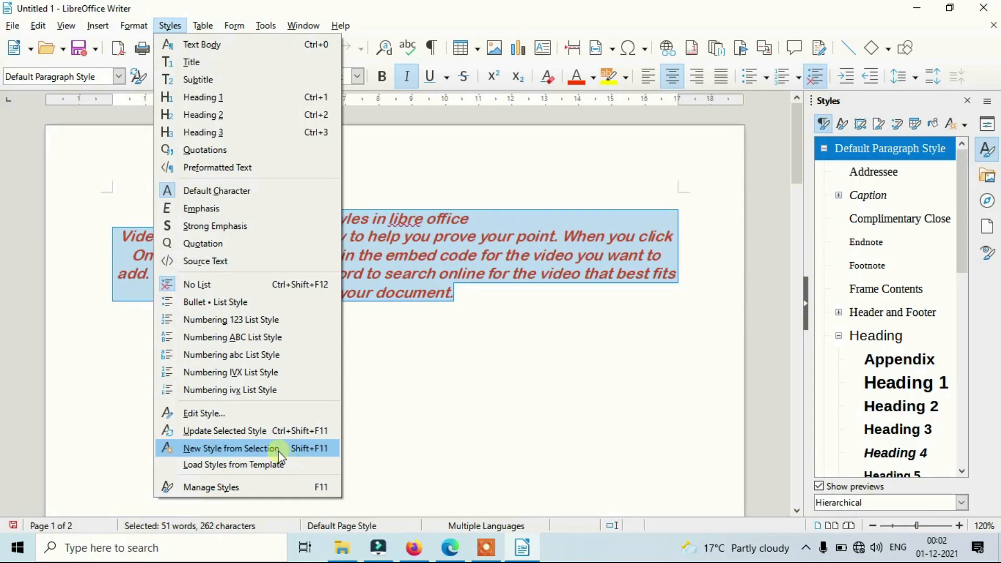
{"action": "left_click", "coordinate": [280, 453]}
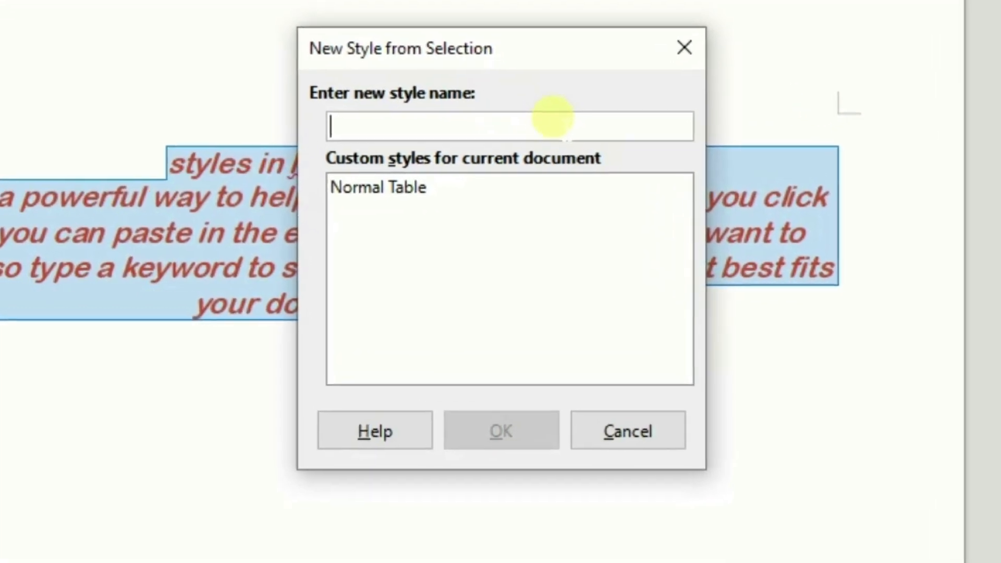
{"action": "type", "text": "infor"}
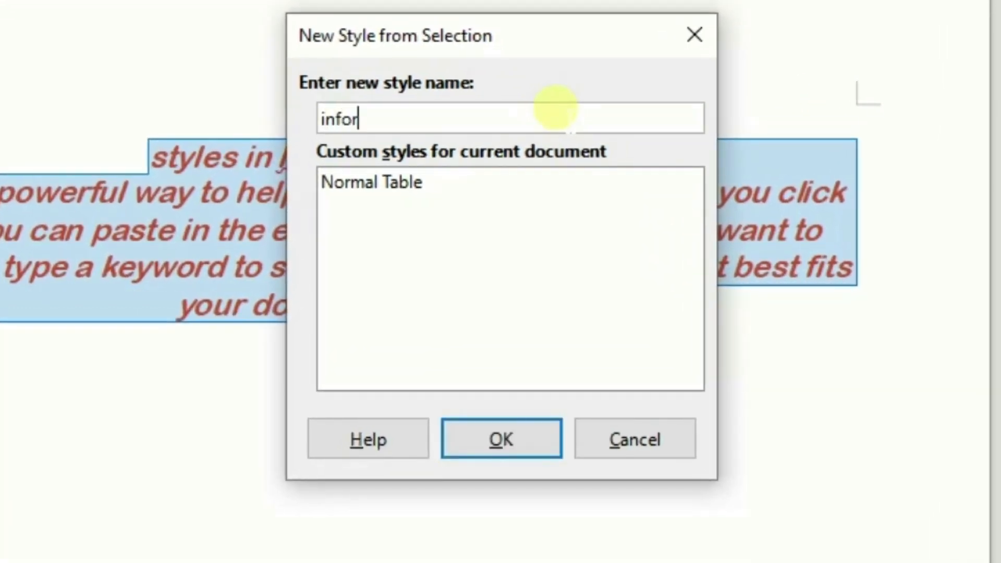
{"action": "type", "text": "mationtechy"}
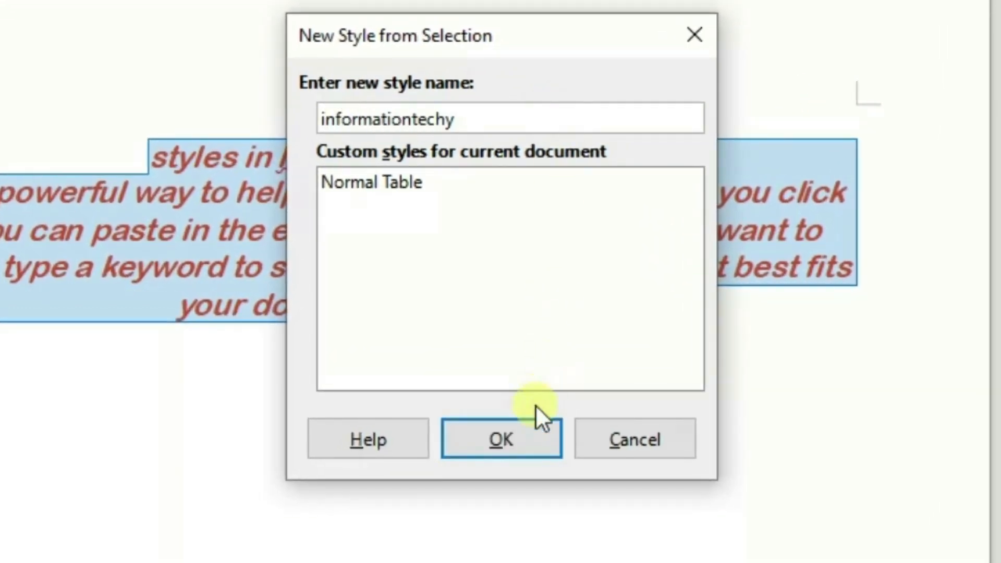
{"action": "left_click", "coordinate": [514, 442]}
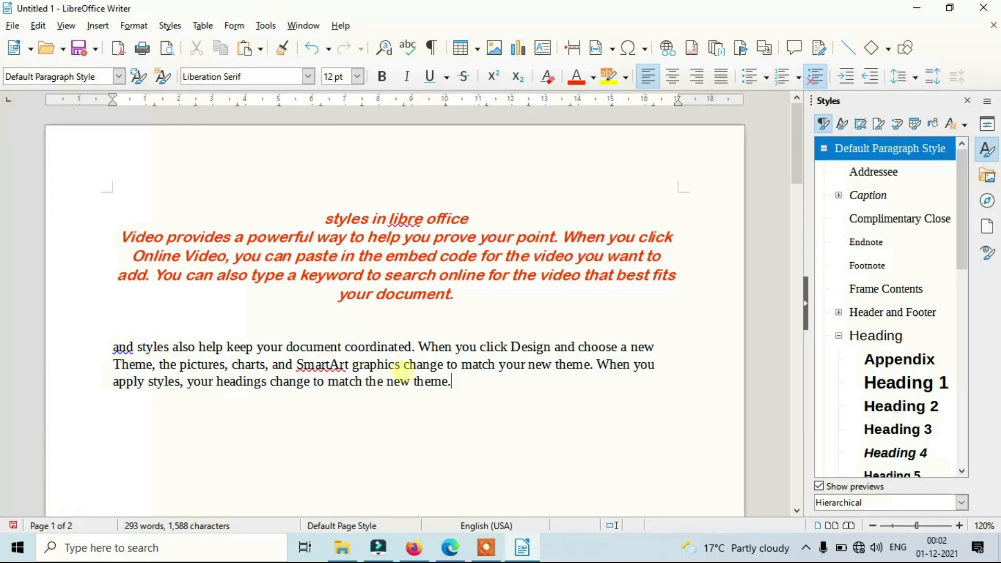
Apply the informationtechy style to the "and styles also help keep your document coordinated" paragraph beneath the opening text.
{"action": "left_click", "coordinate": [375, 220]}
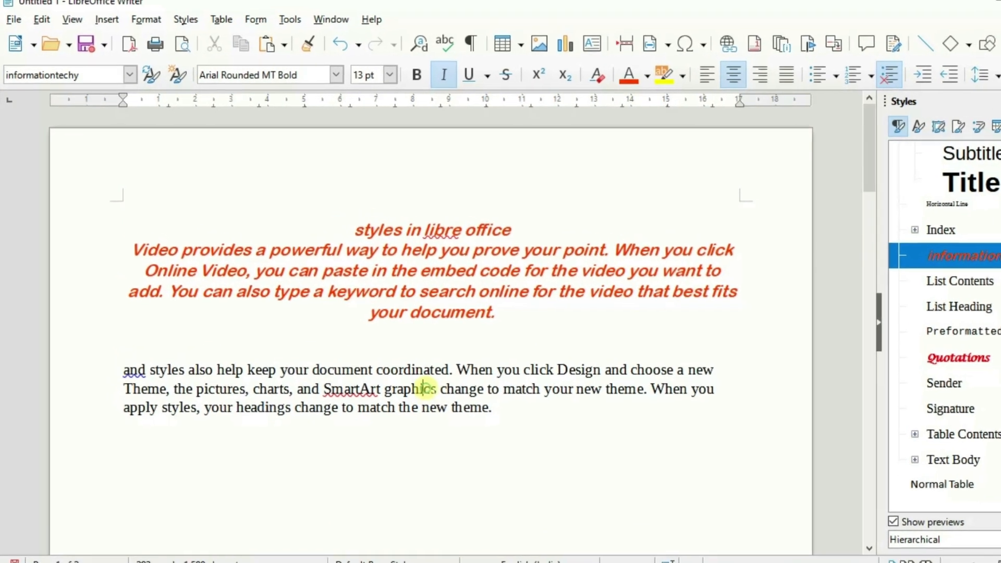
{"action": "left_click", "coordinate": [392, 363]}
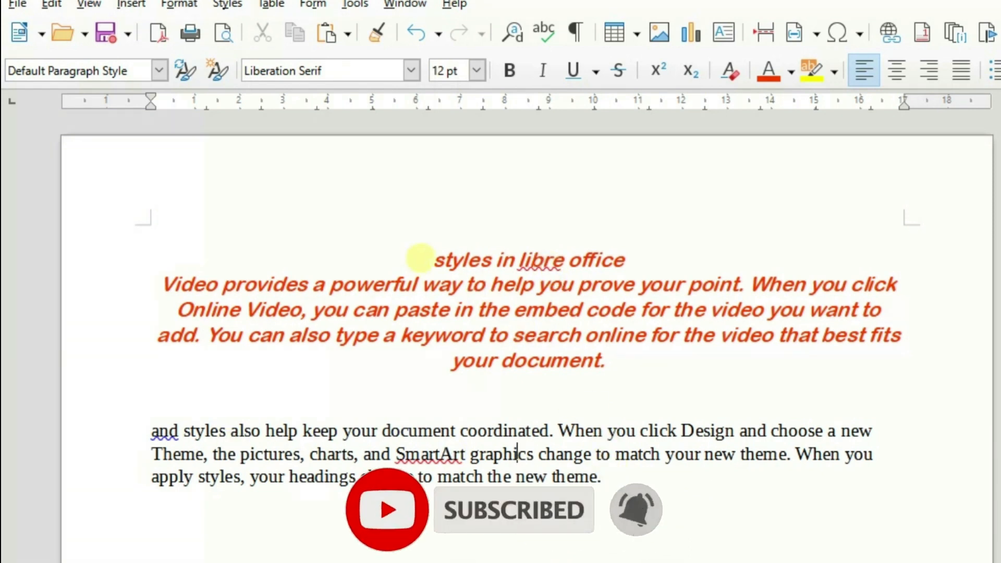
{"action": "left_click_drag", "start_coordinate": [429, 259], "coordinate": [654, 355]}
{"action": "left_click", "coordinate": [620, 364]}
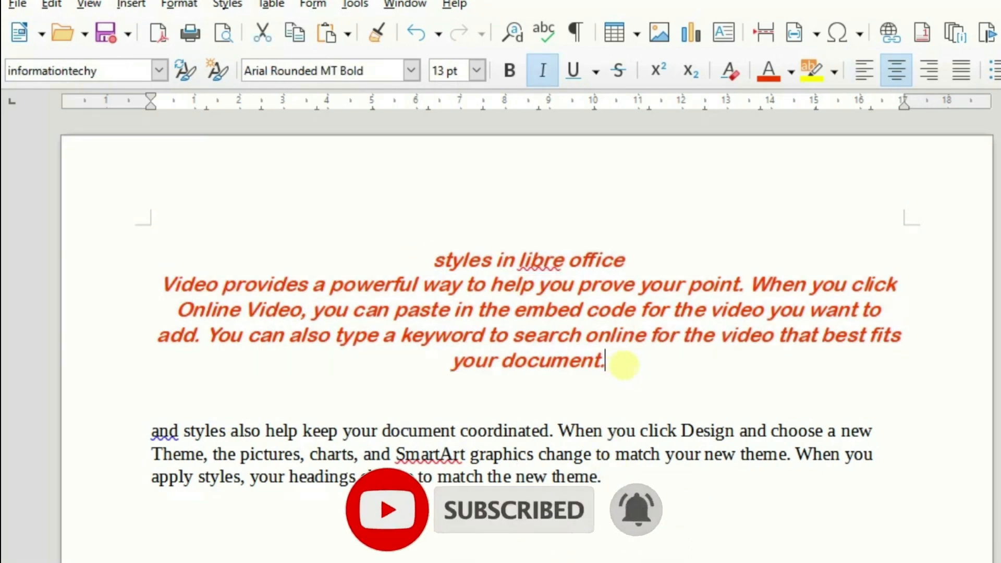
{"action": "left_click", "coordinate": [617, 479]}
{"action": "left_click_drag", "start_coordinate": [617, 478], "coordinate": [131, 436]}
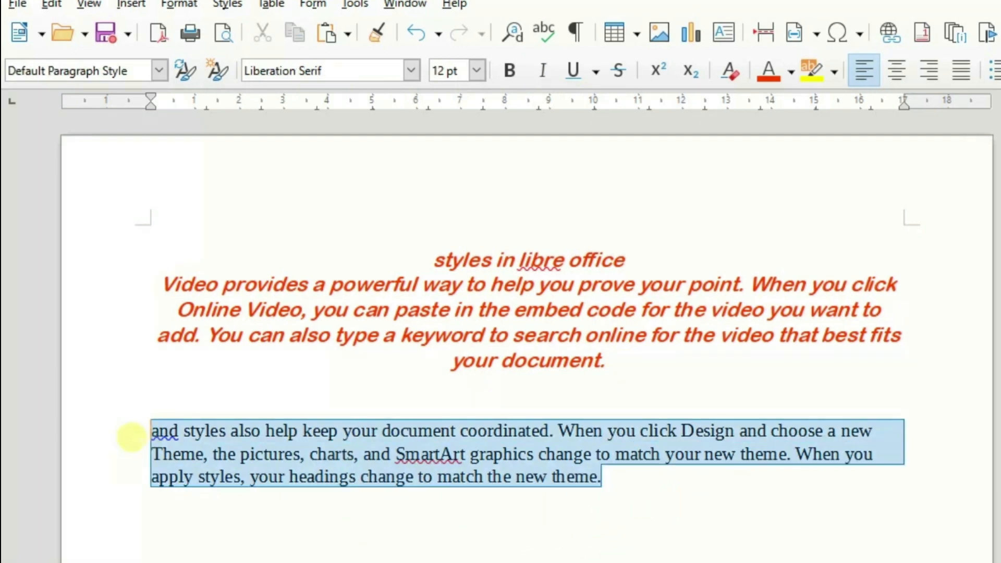
{"action": "left_click", "coordinate": [159, 69]}
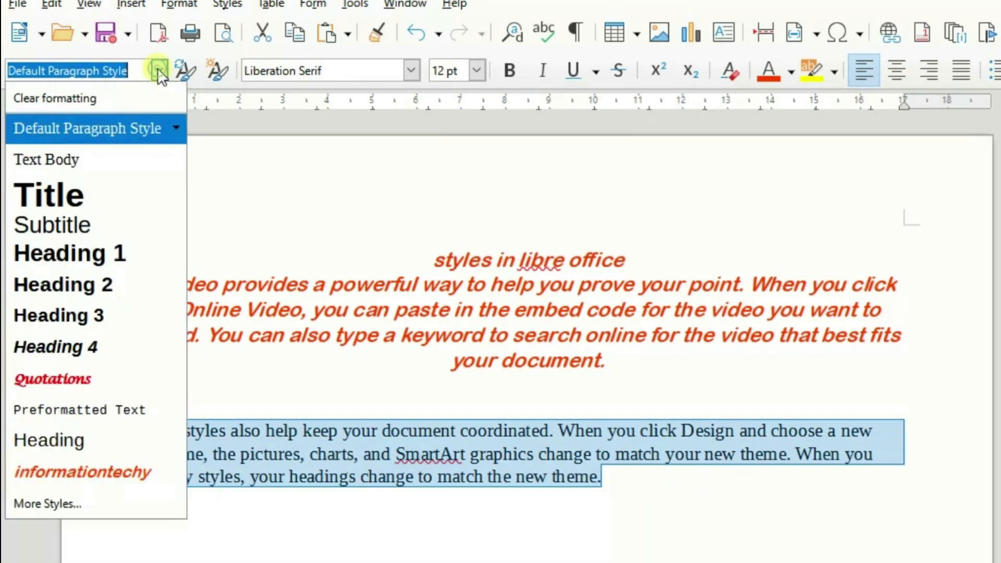
{"action": "left_click", "coordinate": [92, 473]}
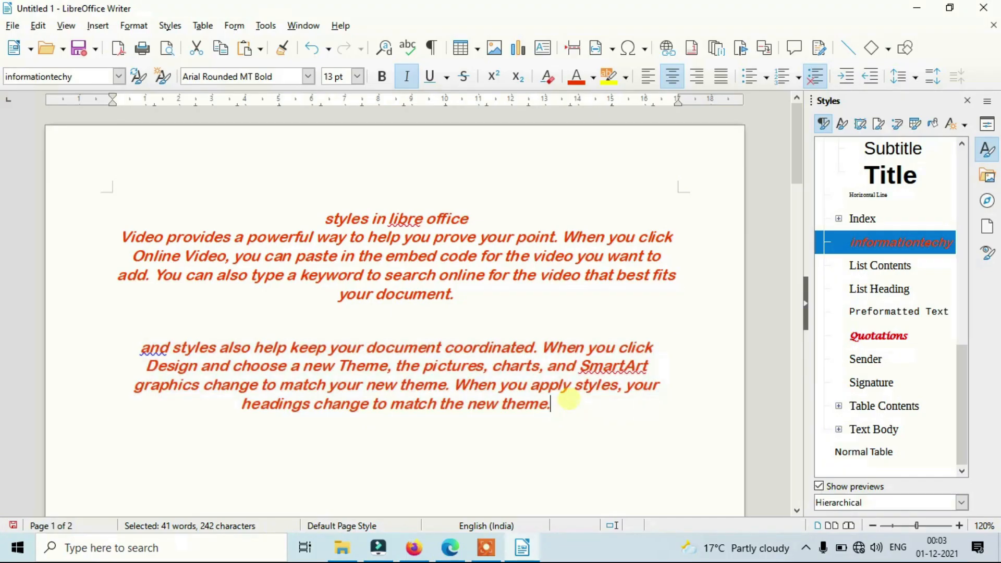
{"action": "left_click", "coordinate": [568, 399]}
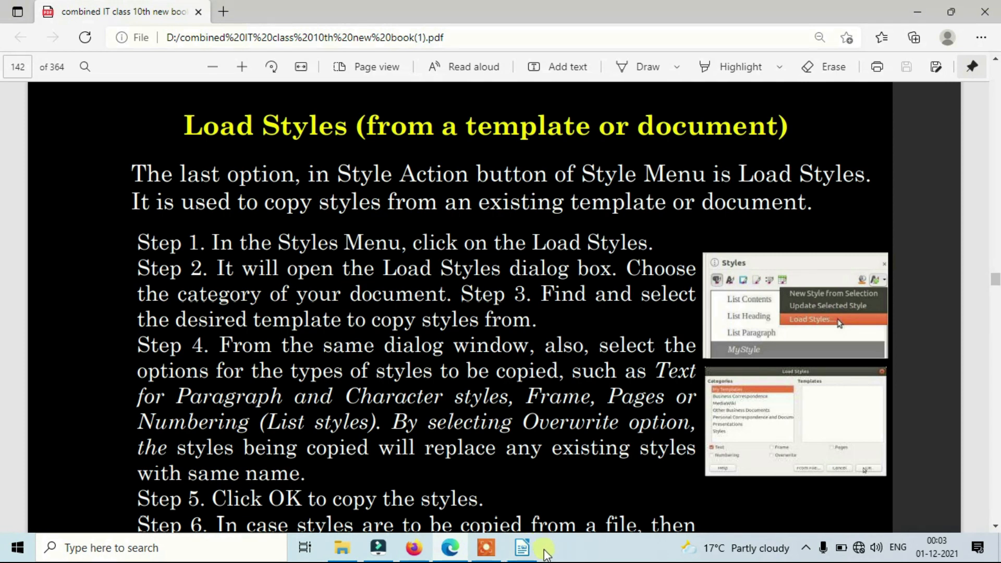
Switch from the textbook PDF to LibreOffice Writer and look through the available paragraph styles.
{"action": "left_click", "coordinate": [525, 551]}
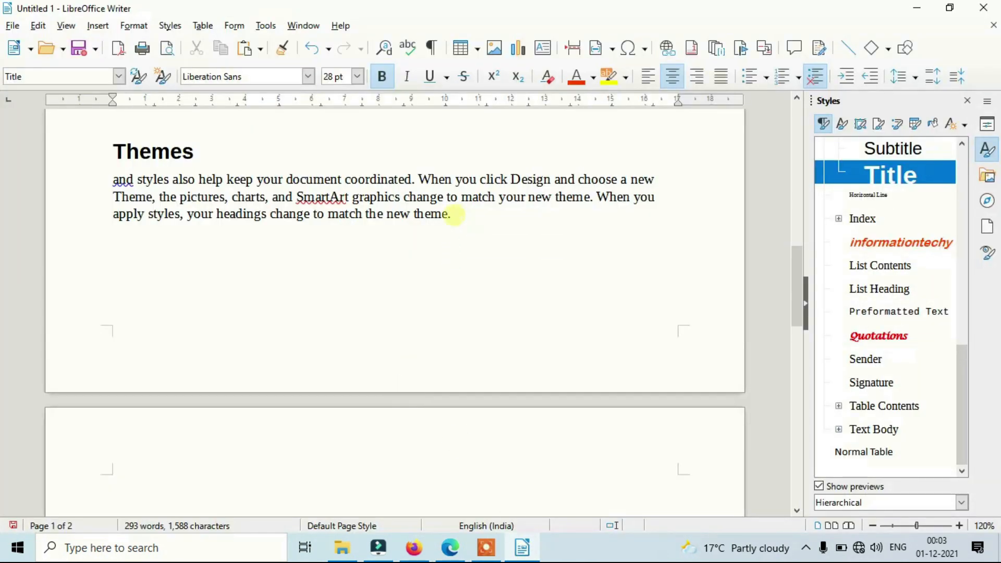
{"action": "left_click", "coordinate": [118, 77]}
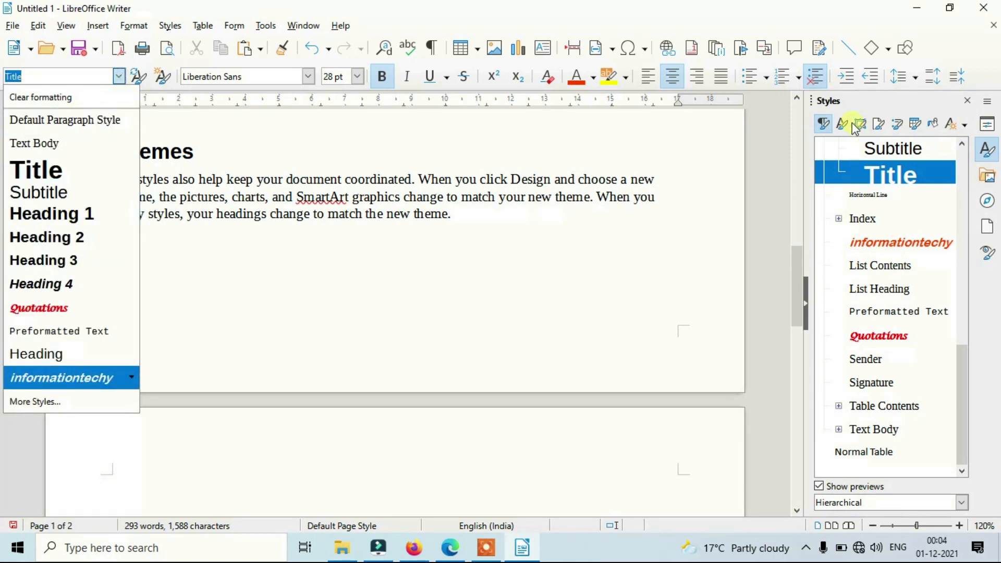
{"action": "left_click", "coordinate": [120, 76]}
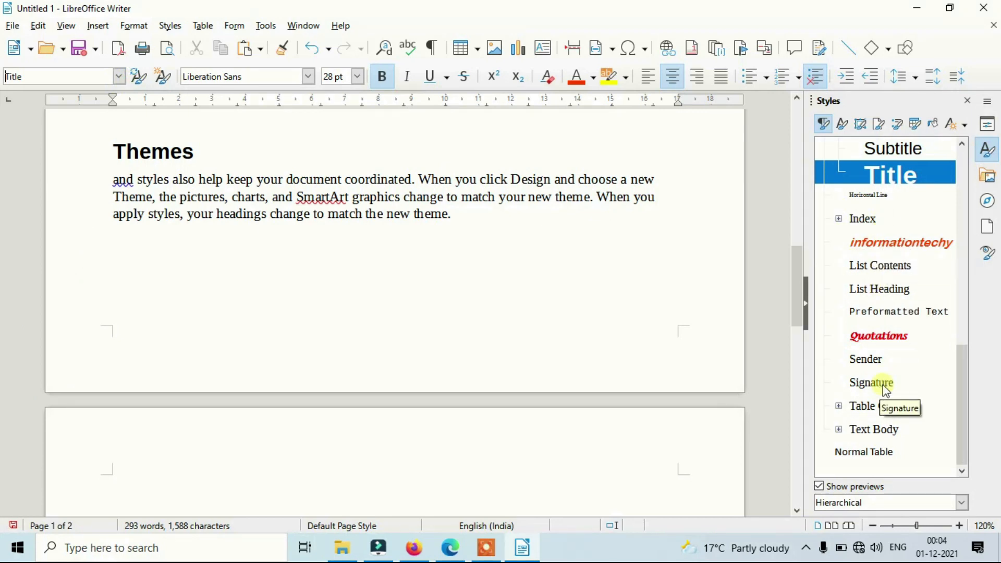
Select the paragraph under "Themes", open Load Styles from Template and browse the template categories.
{"action": "left_click", "coordinate": [469, 214]}
{"action": "left_click_drag", "start_coordinate": [451, 213], "coordinate": [113, 179]}
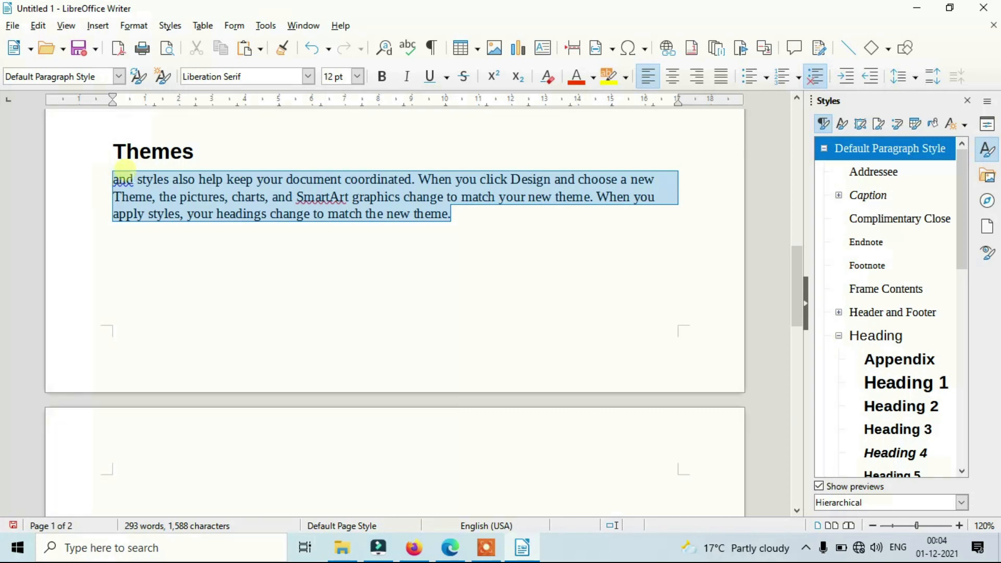
{"action": "left_click", "coordinate": [170, 26]}
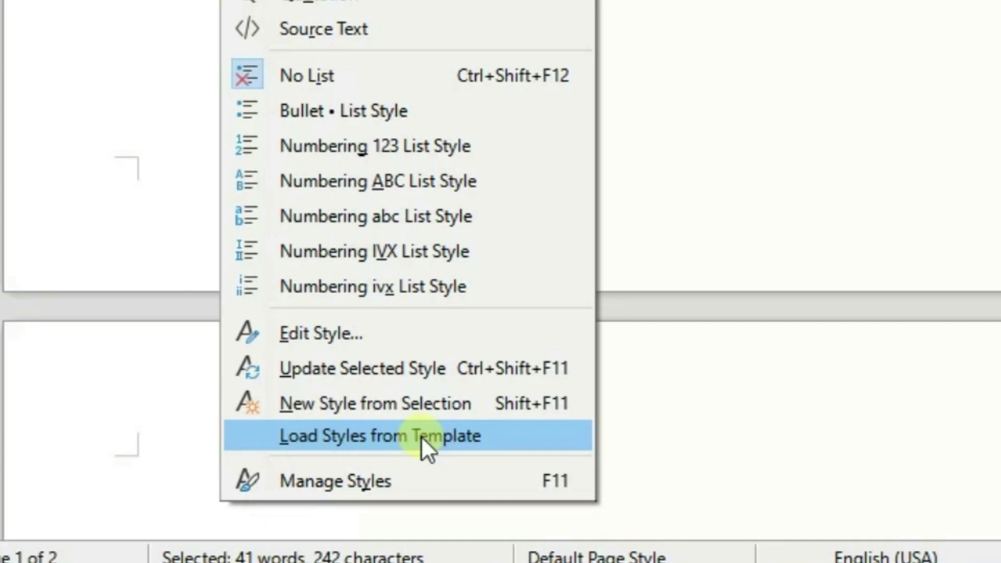
{"action": "left_click", "coordinate": [421, 436]}
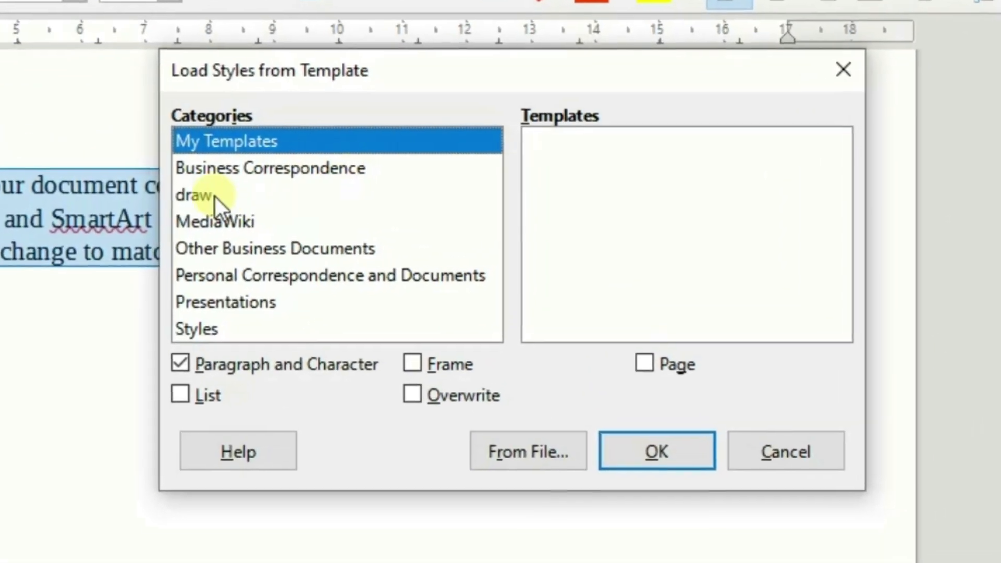
{"action": "left_click", "coordinate": [194, 196]}
{"action": "left_click", "coordinate": [207, 222]}
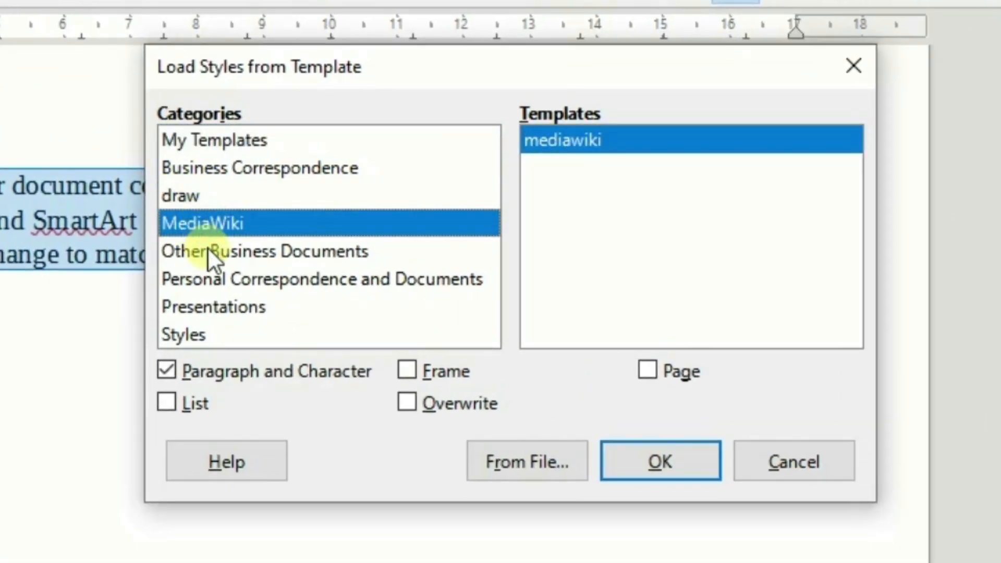
{"action": "left_click", "coordinate": [208, 247]}
{"action": "left_click", "coordinate": [208, 279]}
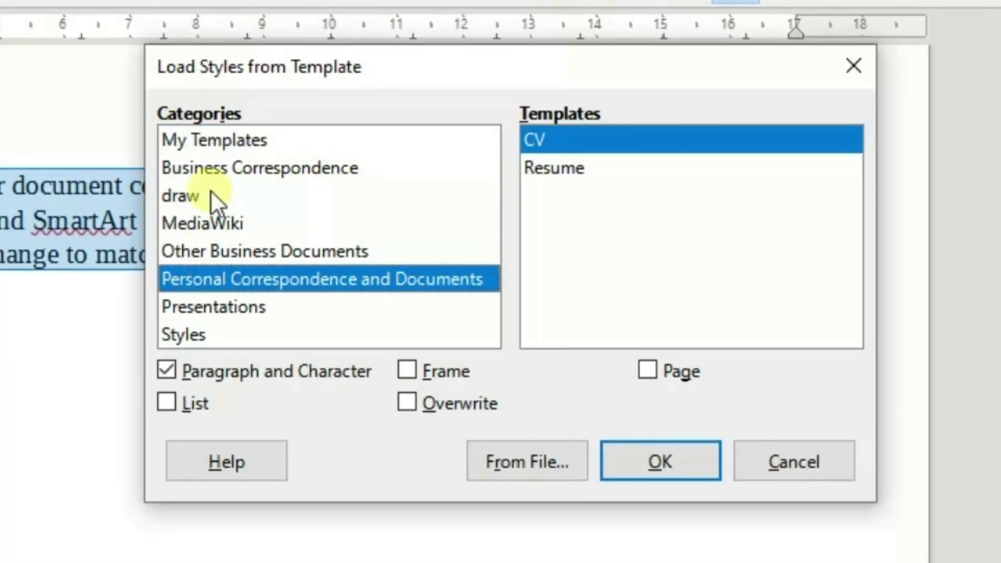
{"action": "left_click", "coordinate": [209, 170]}
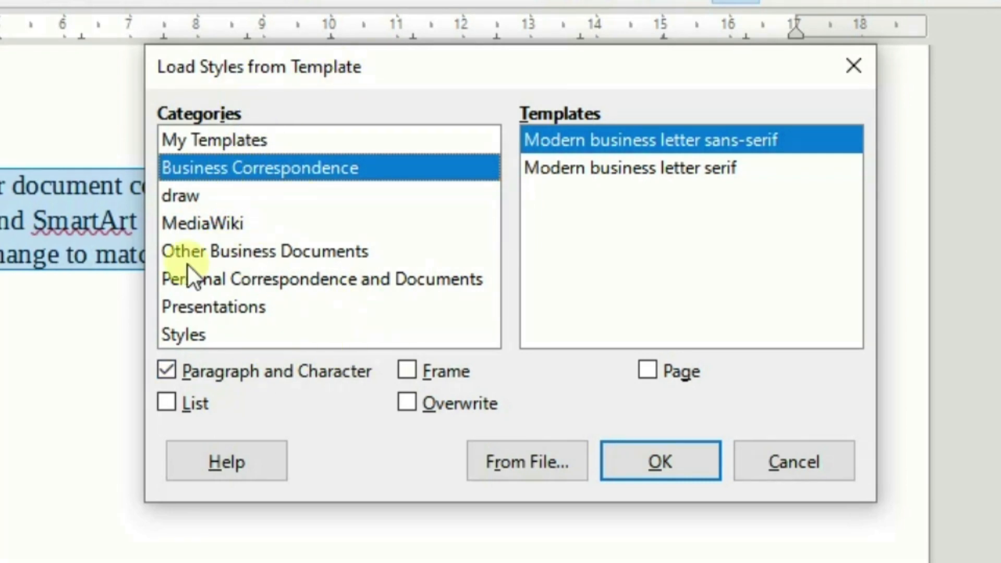
{"action": "left_click", "coordinate": [193, 335]}
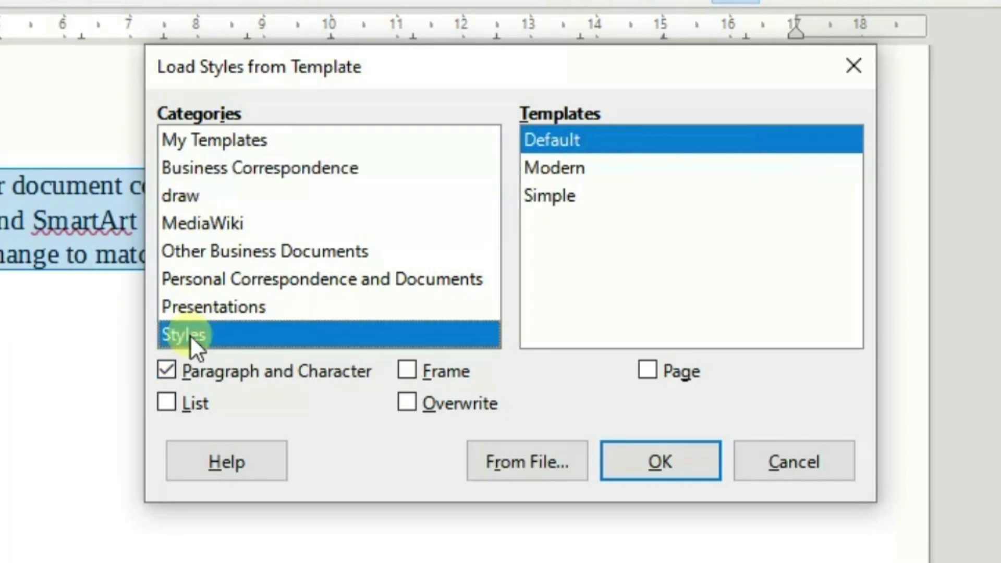
Load styles from the Business Correspondence template "Modern business letter serif", including Frame, Page and List styles, with Overwrite enabled.
{"action": "left_click", "coordinate": [202, 168]}
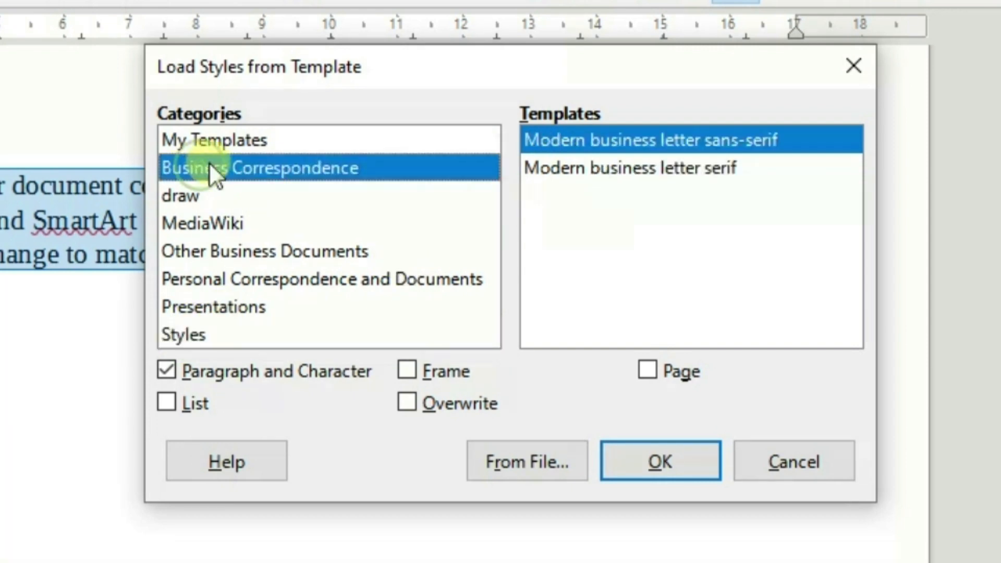
{"action": "left_click", "coordinate": [619, 168]}
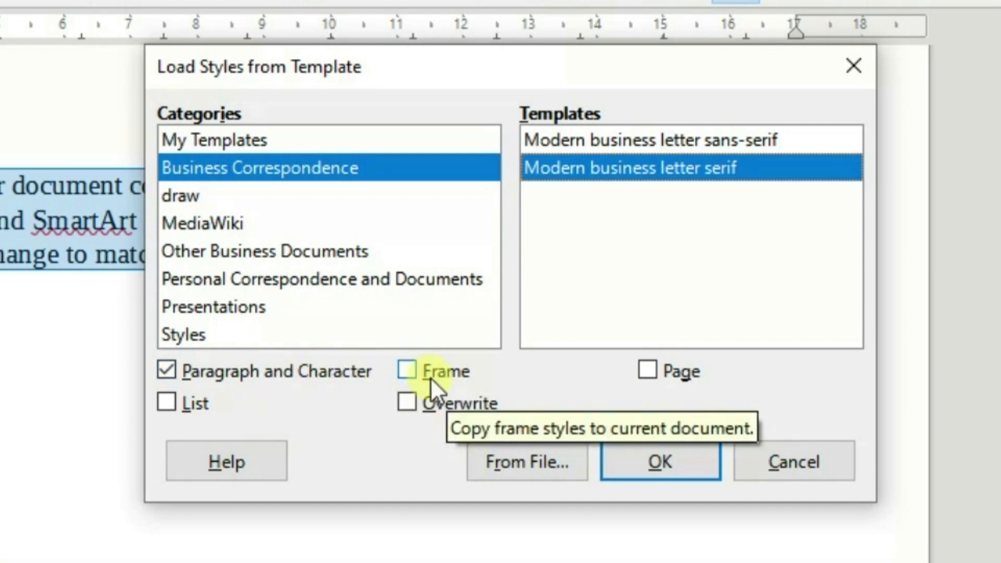
{"action": "left_click", "coordinate": [408, 370]}
{"action": "left_click", "coordinate": [646, 369]}
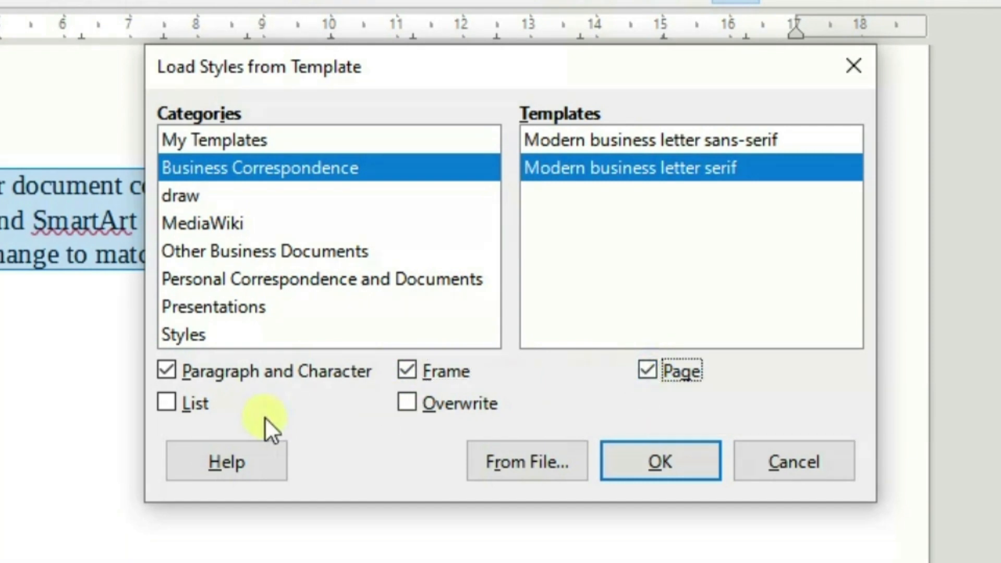
{"action": "left_click", "coordinate": [168, 401]}
{"action": "left_click", "coordinate": [407, 400]}
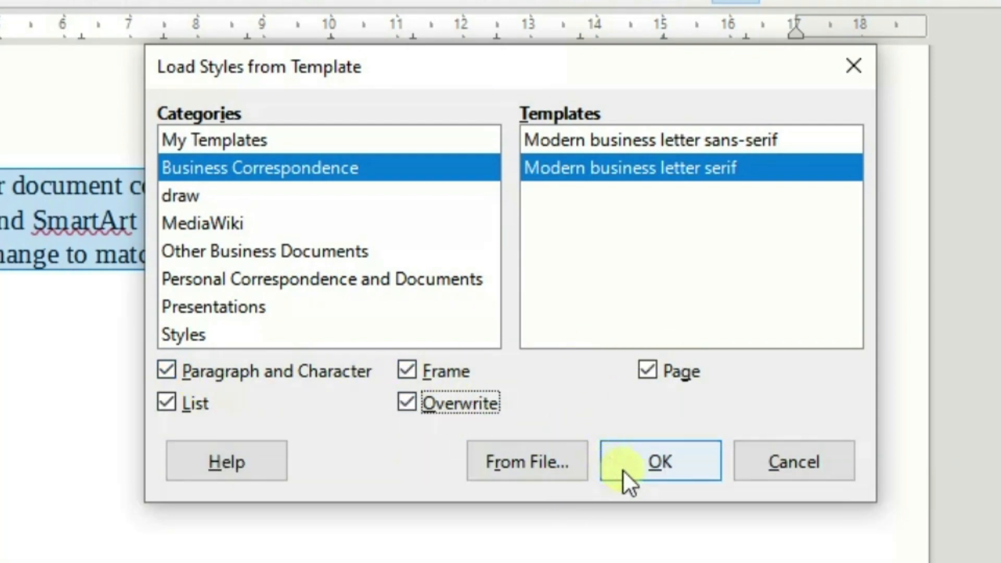
{"action": "left_click", "coordinate": [649, 464]}
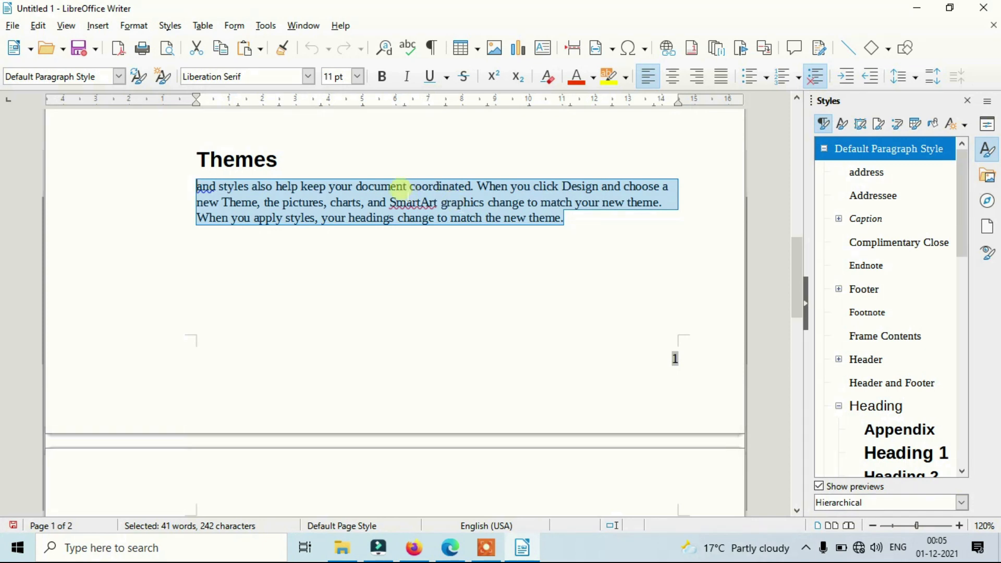
Consult the "Applying styles" page in the textbook PDF in Edge and return to LibreOffice Writer.
{"action": "key", "text": "alt+Tab"}
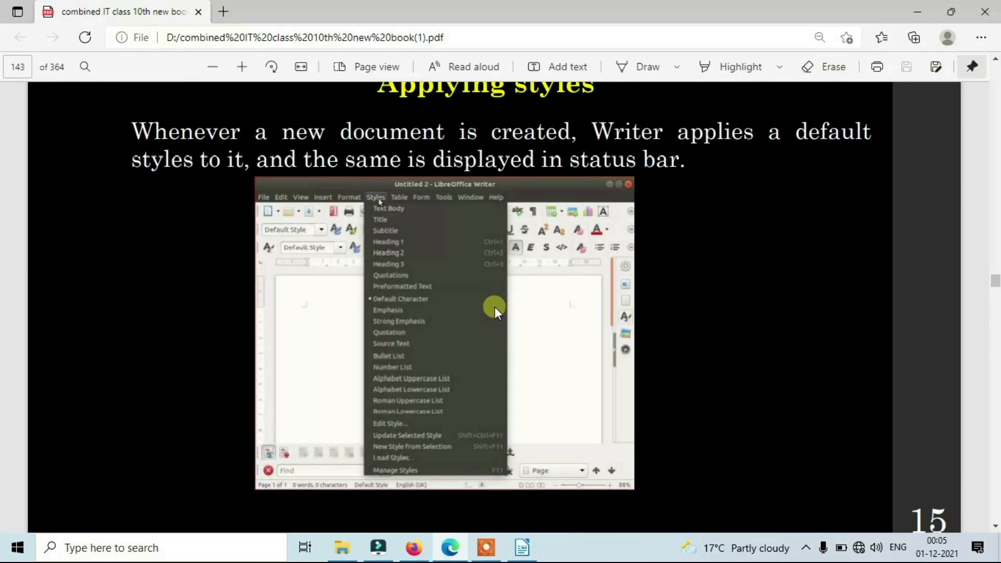
{"action": "scroll", "coordinate": [477, 261], "scroll_direction": "up", "scroll_amount": 1}
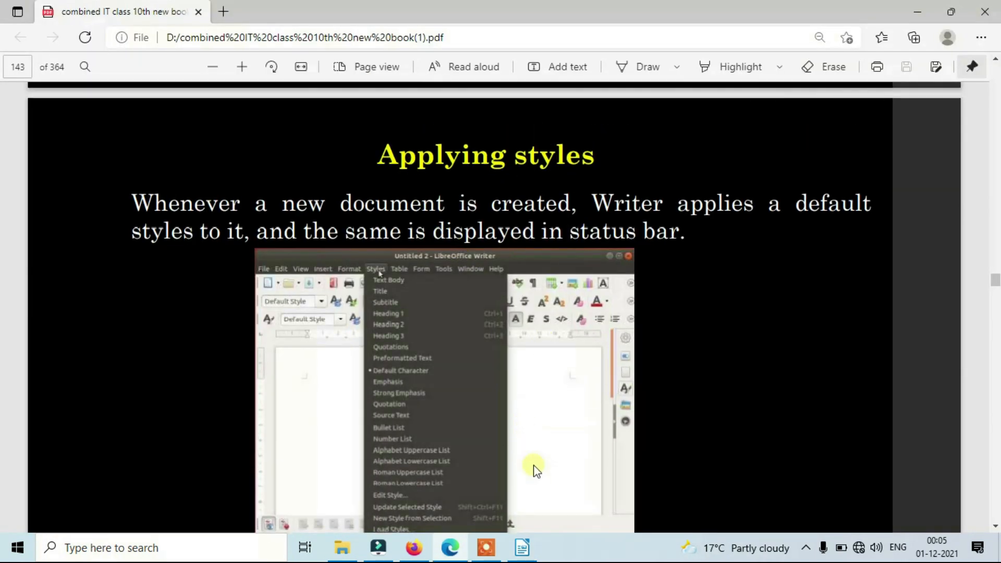
{"action": "key", "text": "alt+Tab"}
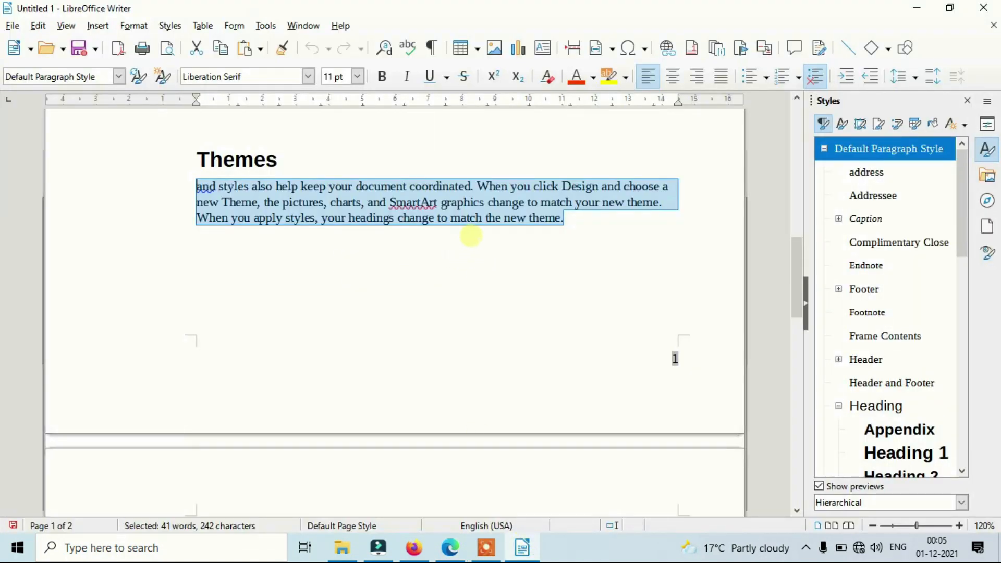
Close the Styles sidebar and apply the Title paragraph style to the heading "How to use styles".
{"action": "left_click", "coordinate": [967, 100]}
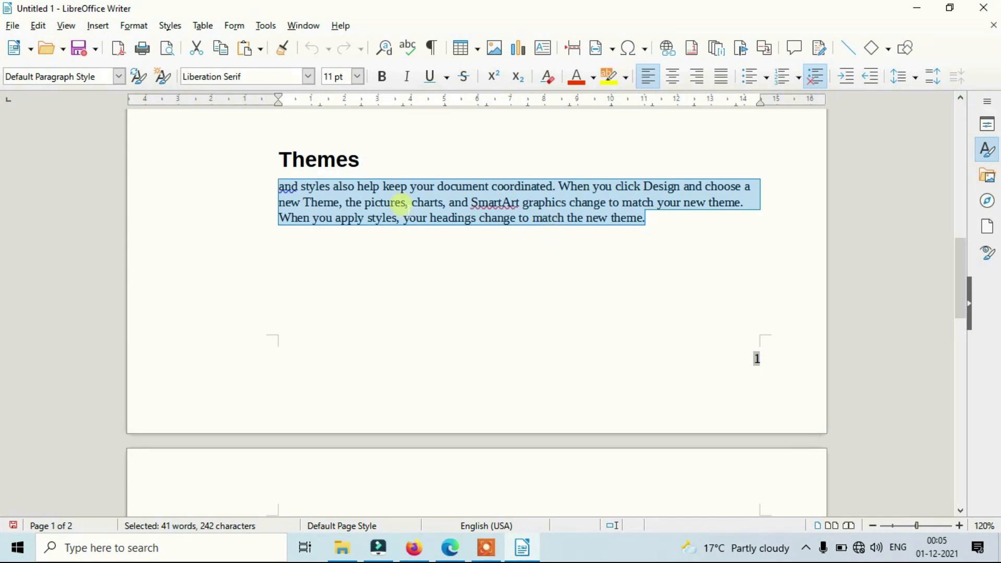
{"action": "scroll", "coordinate": [398, 201], "scroll_direction": "up", "scroll_amount": 5}
{"action": "left_click_drag", "start_coordinate": [276, 189], "coordinate": [453, 181]}
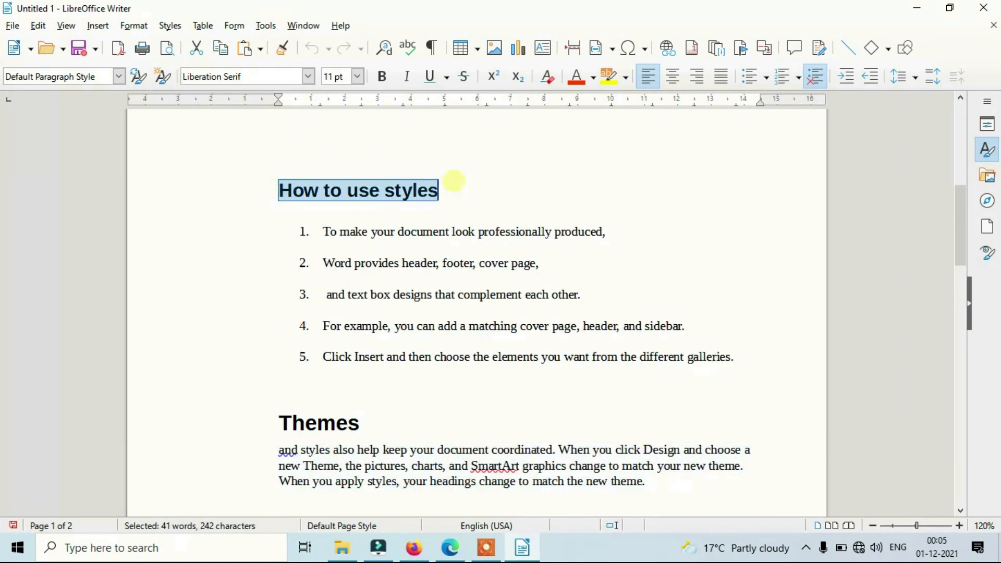
{"action": "left_click", "coordinate": [119, 76]}
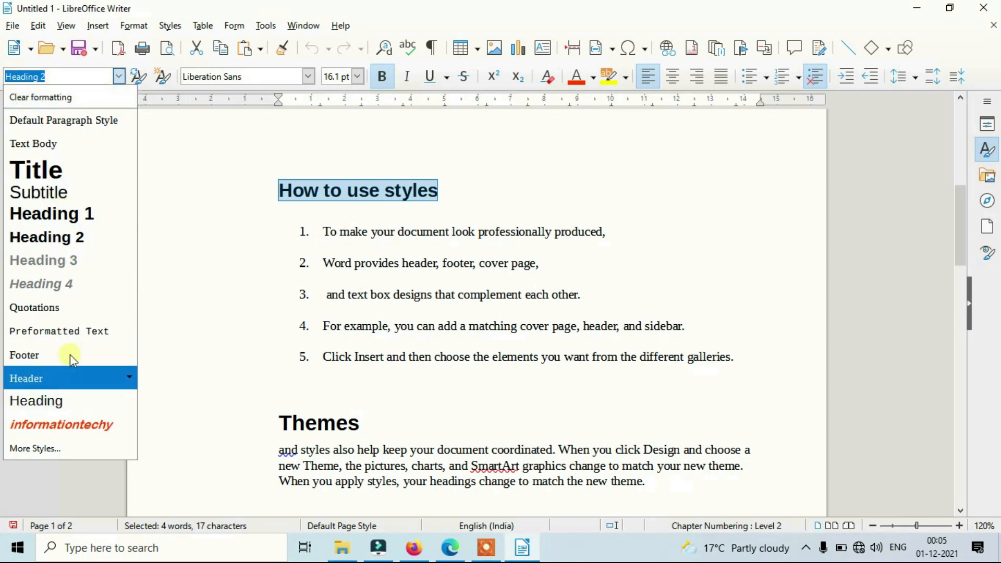
{"action": "left_click", "coordinate": [57, 170]}
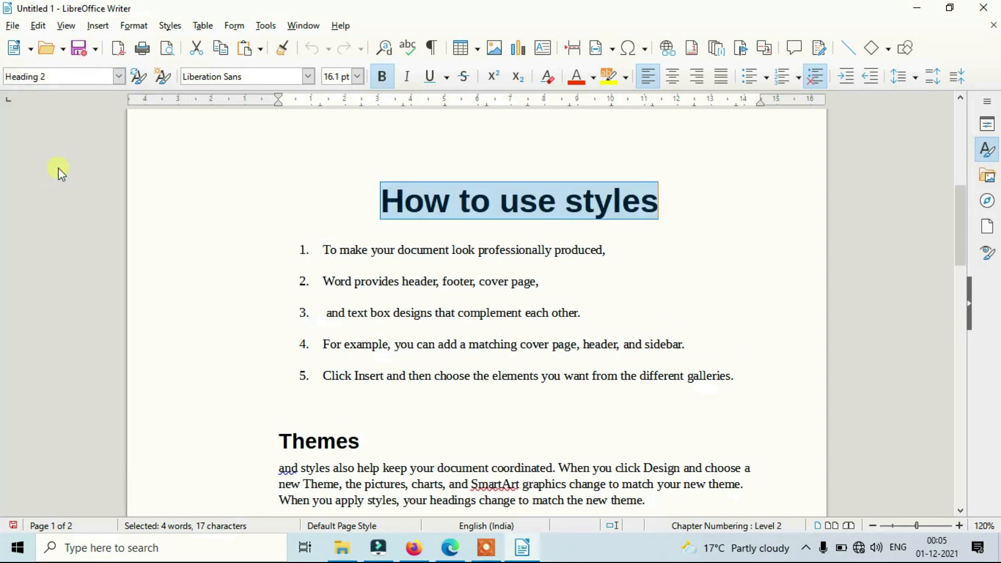
Change the selected "How to use styles" heading to the Heading 1 style and reopen the Styles sidebar.
{"action": "left_click", "coordinate": [172, 26]}
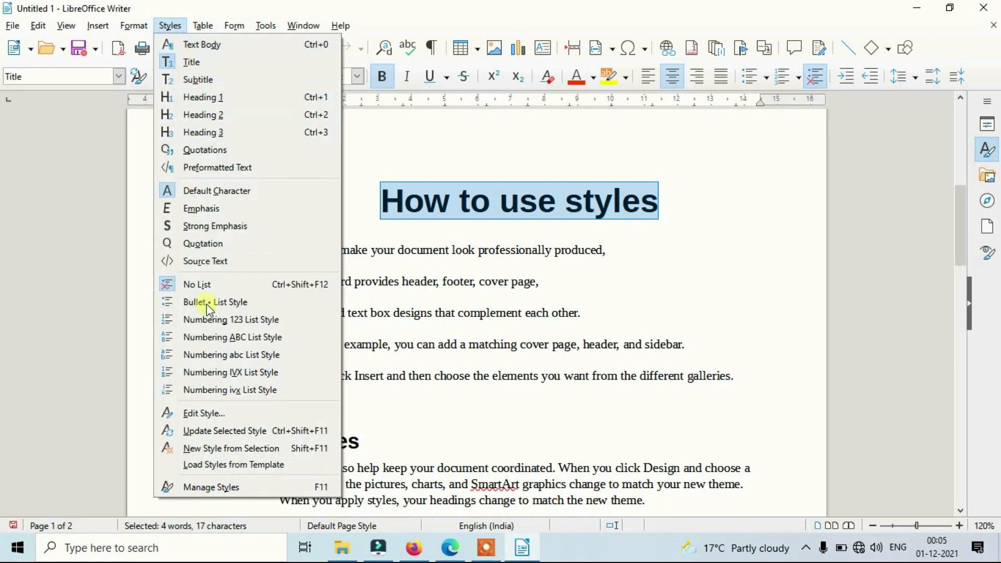
{"action": "left_click", "coordinate": [210, 98]}
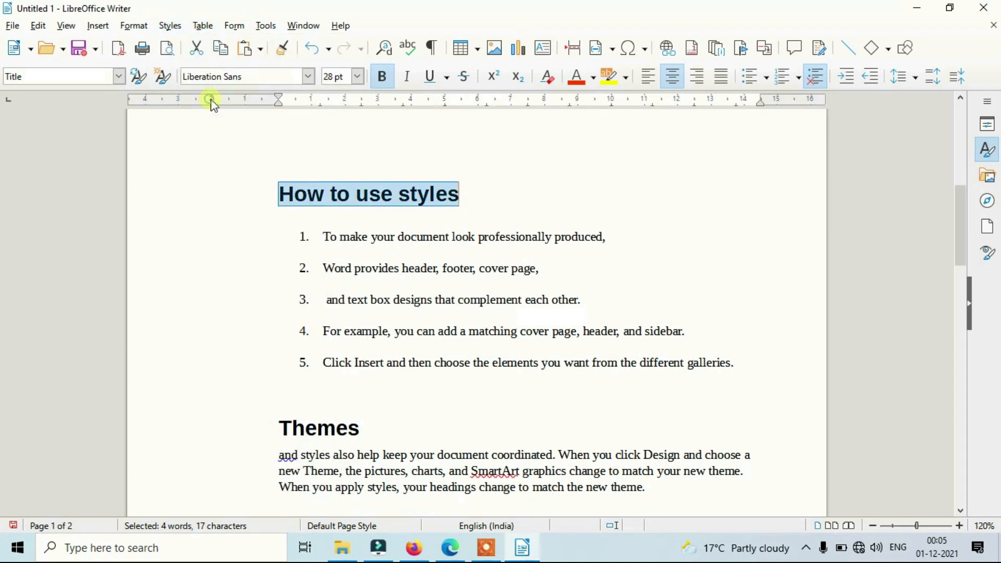
{"action": "left_click", "coordinate": [987, 151]}
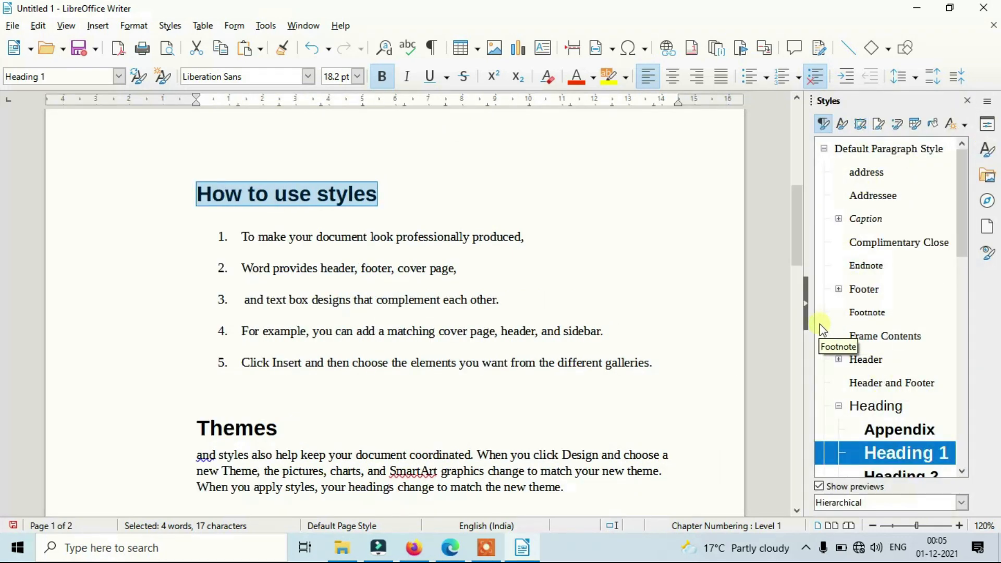
Switch to the textbook PDF in Edge and look through the contents table of the chapter on images and drawing objects.
{"action": "key", "text": "alt+Tab"}
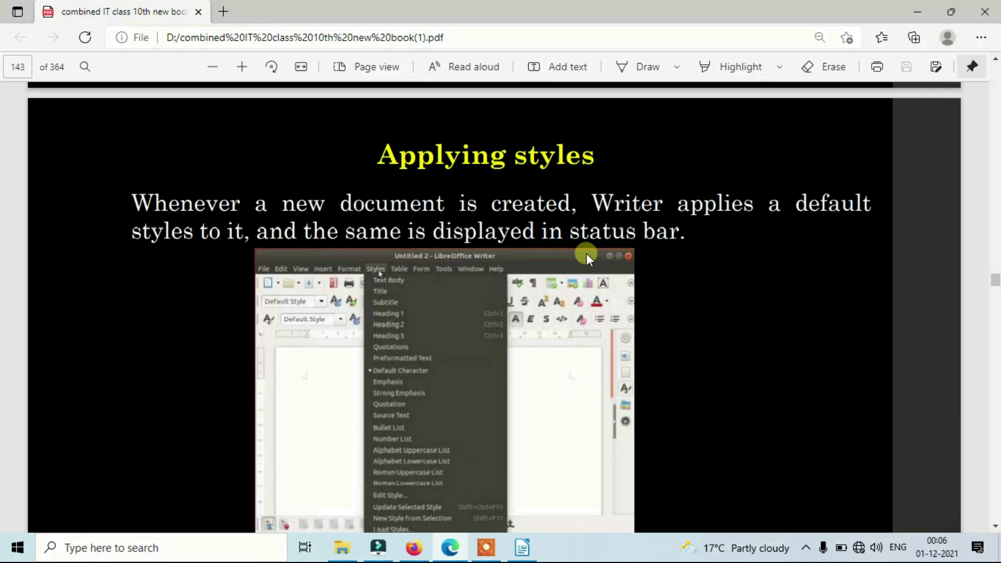
{"action": "scroll", "coordinate": [333, 295], "scroll_direction": "down", "scroll_amount": 20}
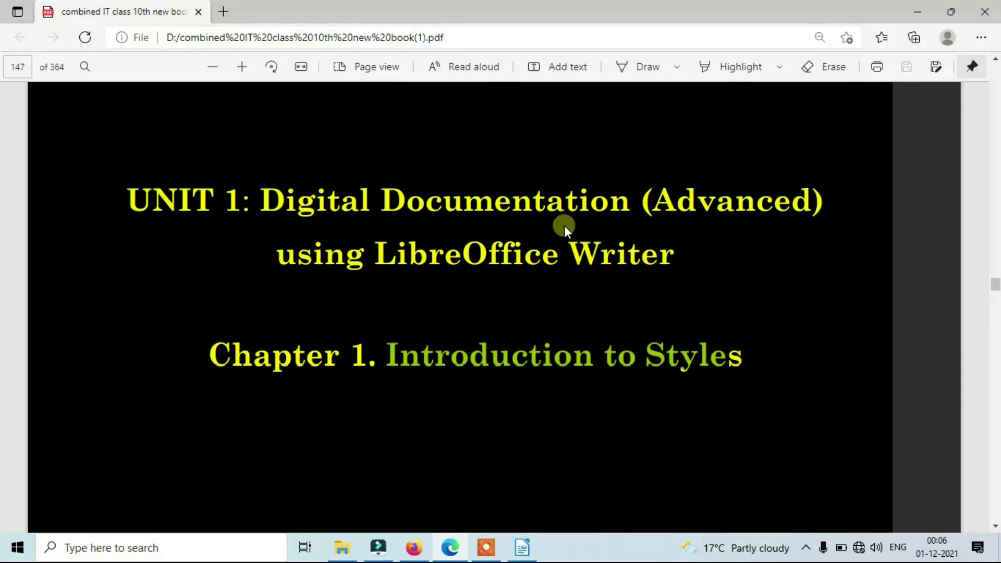
{"action": "scroll", "coordinate": [542, 355], "scroll_direction": "down", "scroll_amount": 8}
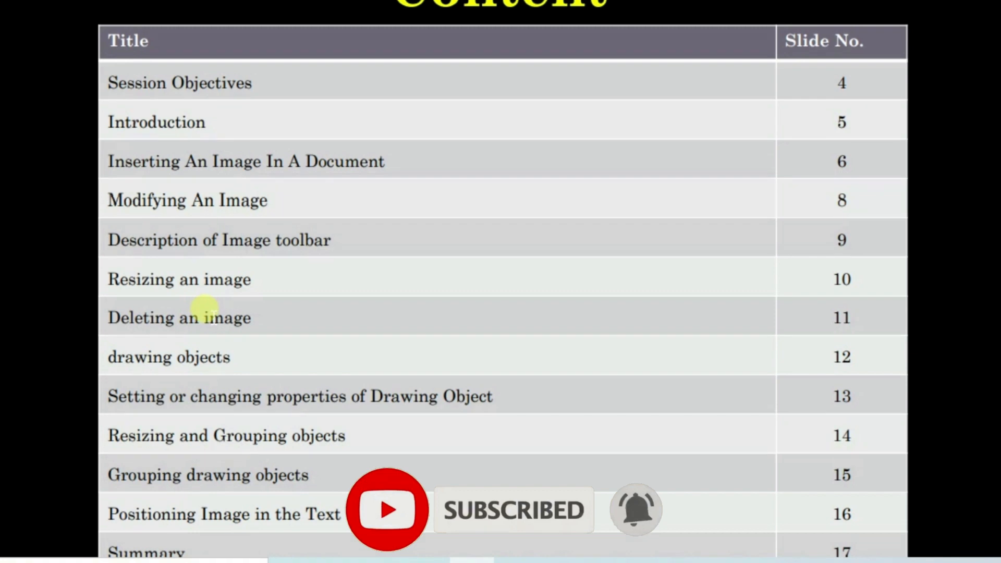
{"action": "scroll", "coordinate": [204, 307], "scroll_direction": "down", "scroll_amount": 3}
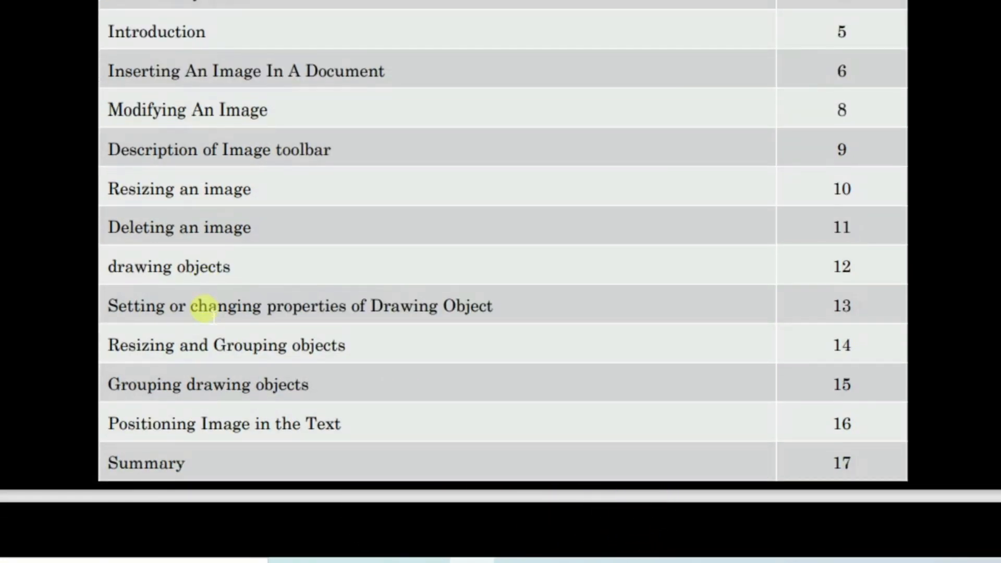
{"action": "scroll", "coordinate": [206, 312], "scroll_direction": "down", "scroll_amount": 3}
{"action": "scroll", "coordinate": [276, 235], "scroll_direction": "up", "scroll_amount": 6}
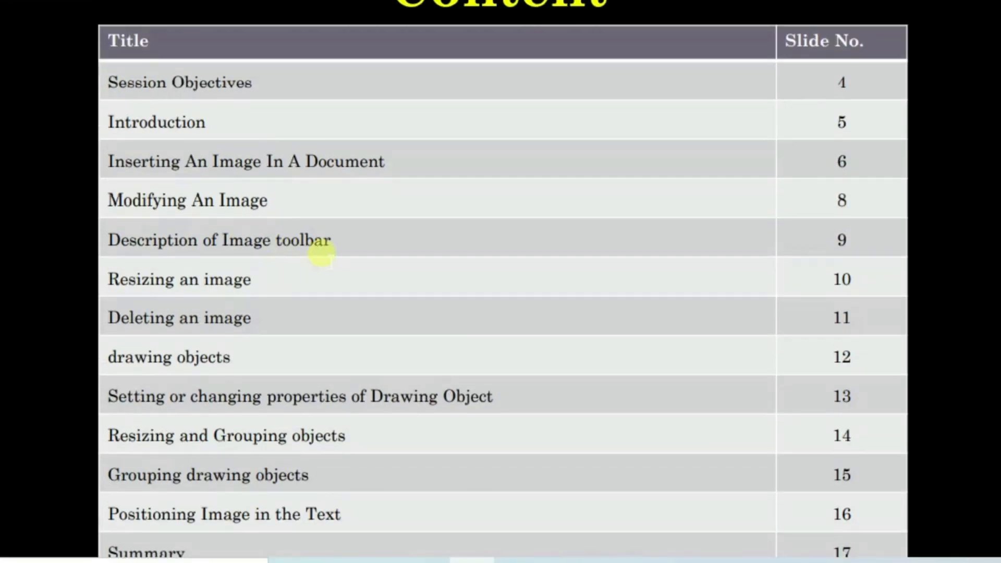